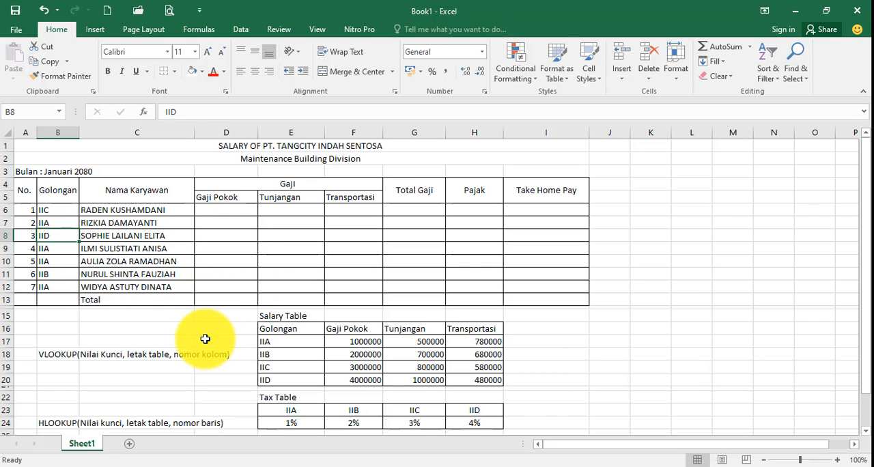
Examine the employee salary list together with the Salary Table and Tax Table beneath it
scroll(205, 342, "down", 1)
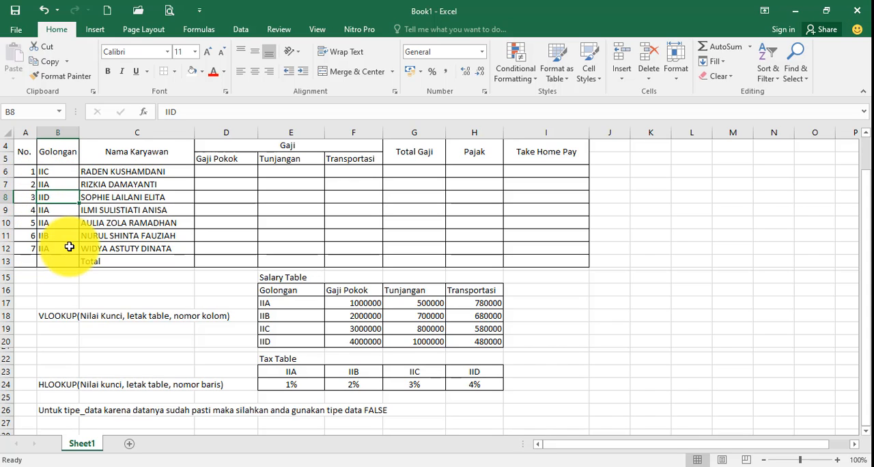
scroll(41, 239, "up", 1)
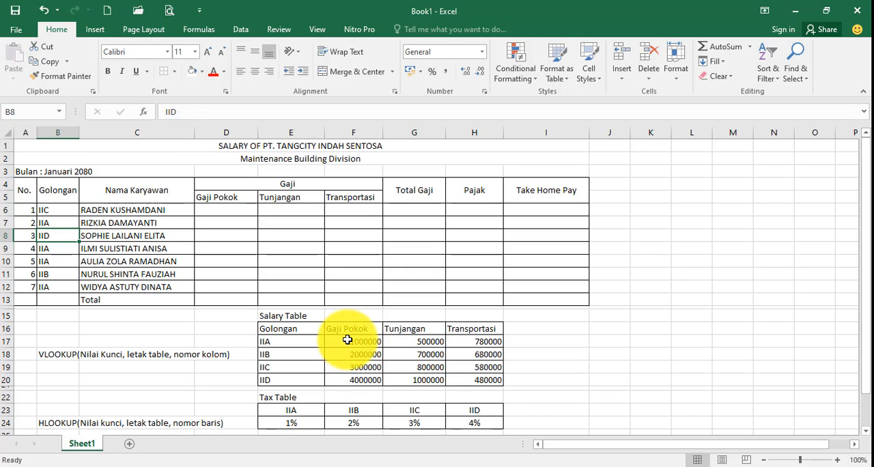
left_click_drag(347, 339, 461, 379)
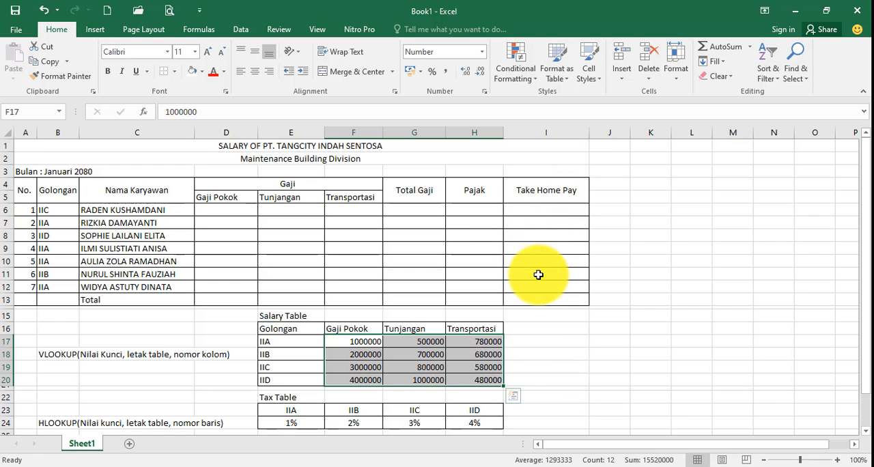
left_click(265, 251)
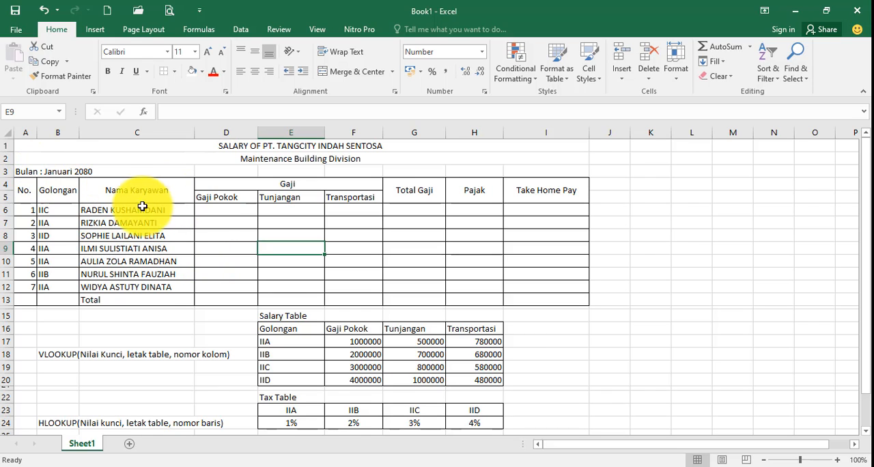
scroll(262, 323, "down", 1)
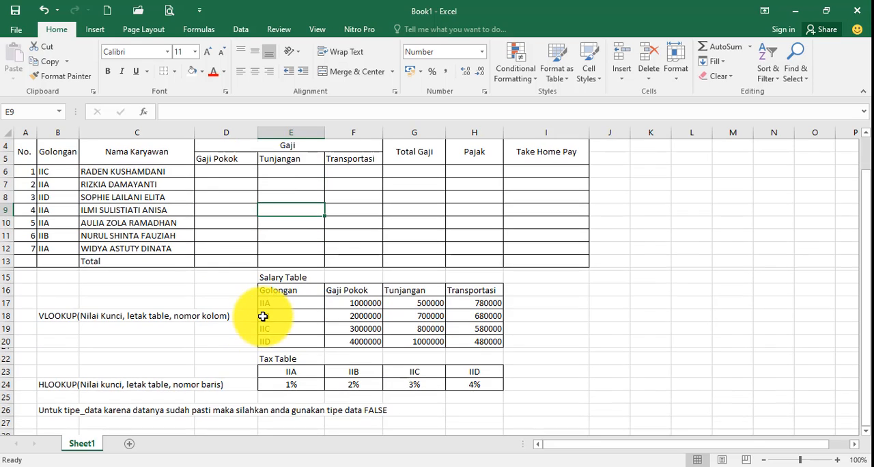
scroll(264, 319, "up", 1)
scroll(263, 317, "down", 1)
scroll(265, 295, "up", 1)
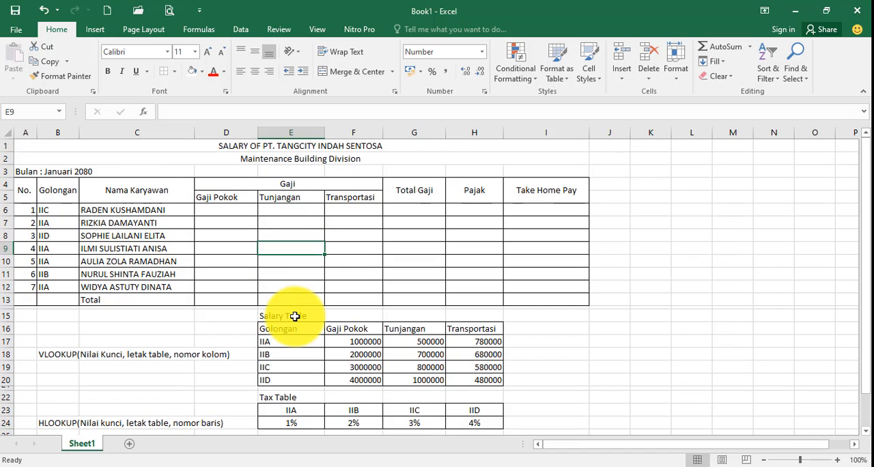
Format the Salary Table amounts in F17:H20 as numbers with the 1000 separator
scroll(293, 316, "down", 1)
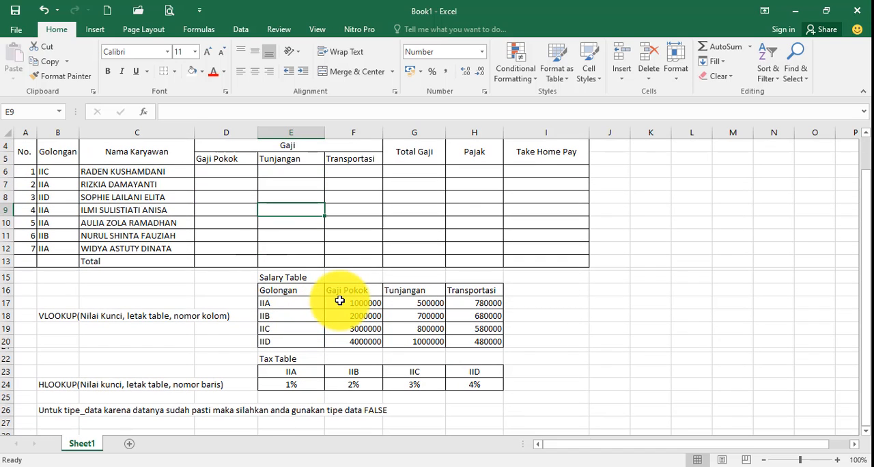
left_click_drag(340, 301, 467, 339)
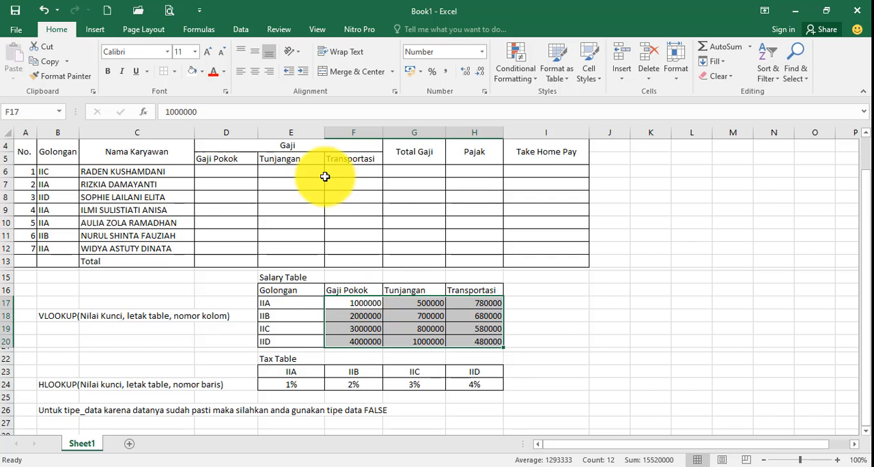
left_click(484, 92)
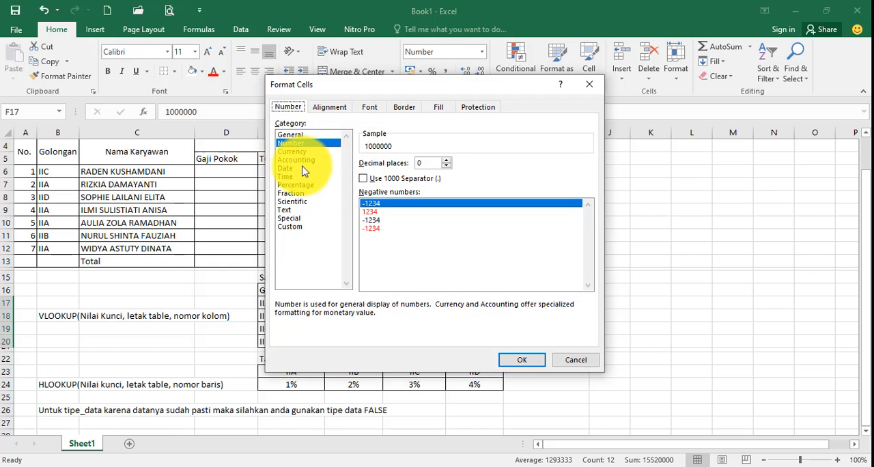
left_click(364, 179)
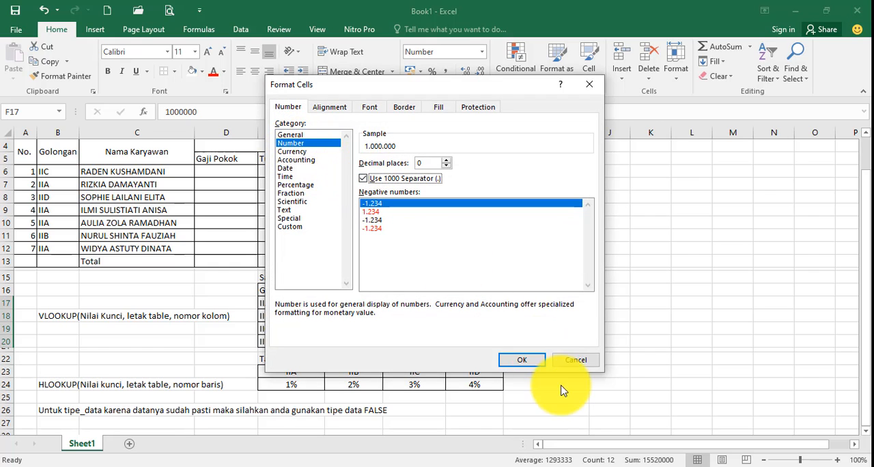
left_click(531, 361)
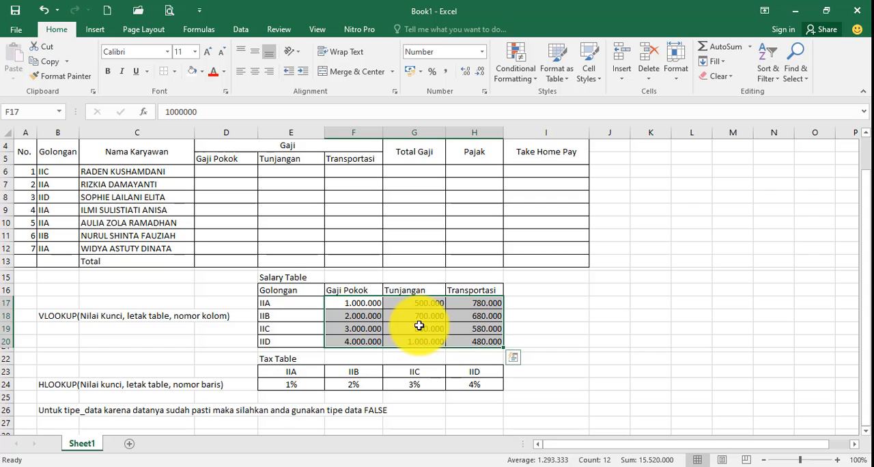
left_click(387, 325)
Examine the Gaji Pokok, Tunjangan and Transportasi columns of the Salary Table and the rates in the Tax Table
scroll(383, 326, "down", 1)
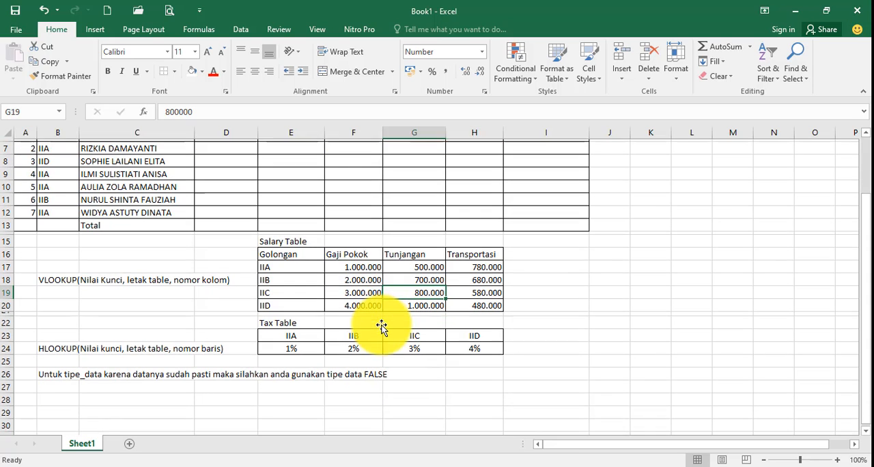
scroll(308, 328, "up", 1)
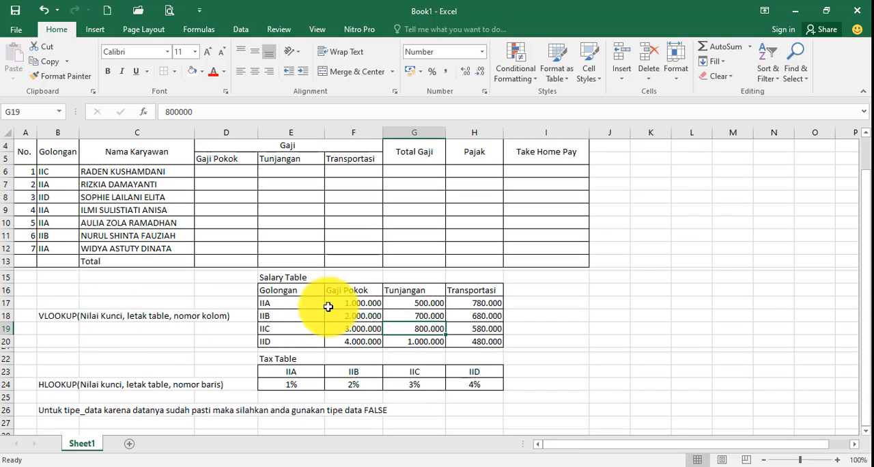
left_click_drag(347, 281, 349, 344)
left_click_drag(406, 272, 405, 341)
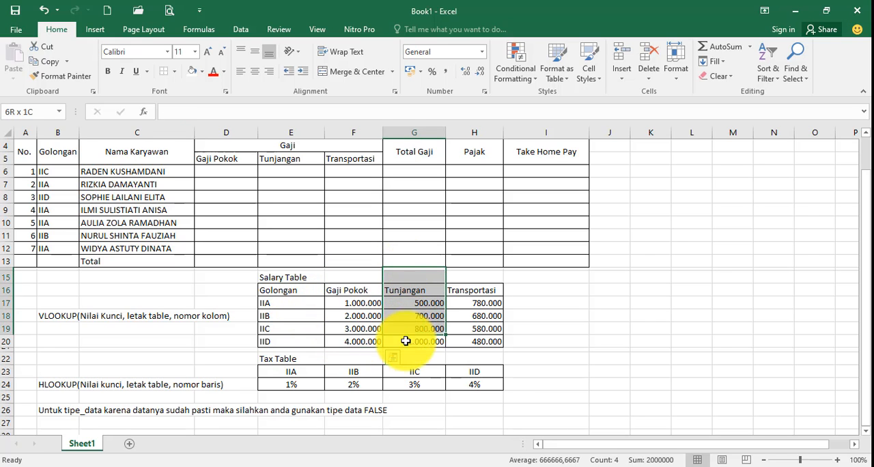
left_click_drag(478, 263, 476, 340)
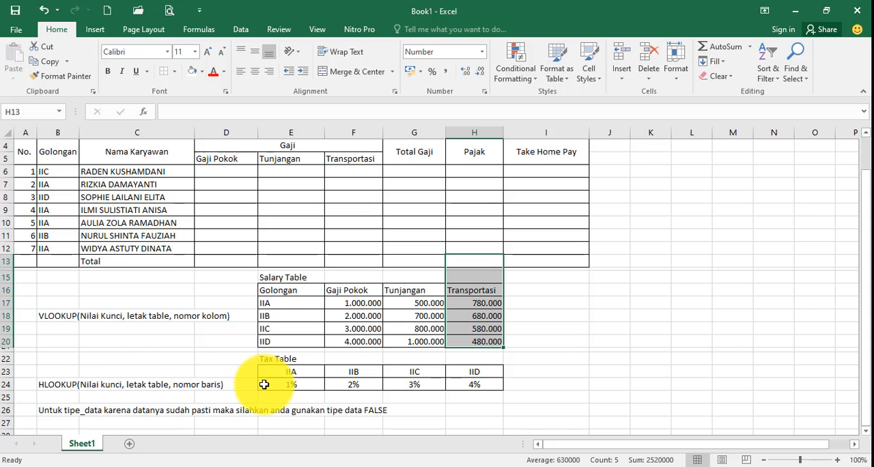
left_click_drag(264, 385, 547, 385)
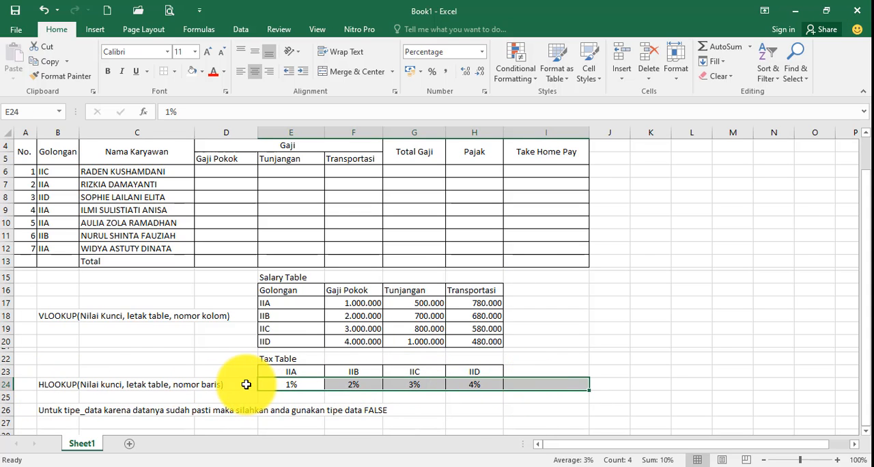
left_click_drag(246, 385, 507, 384)
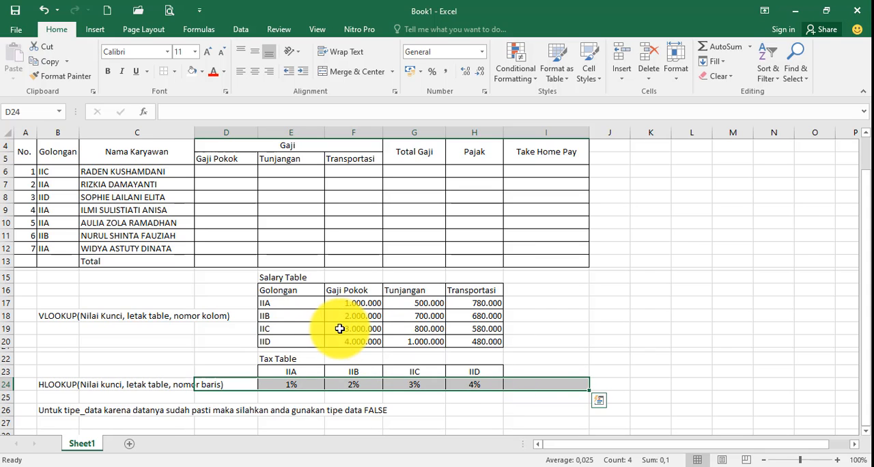
scroll(340, 328, "up", 1)
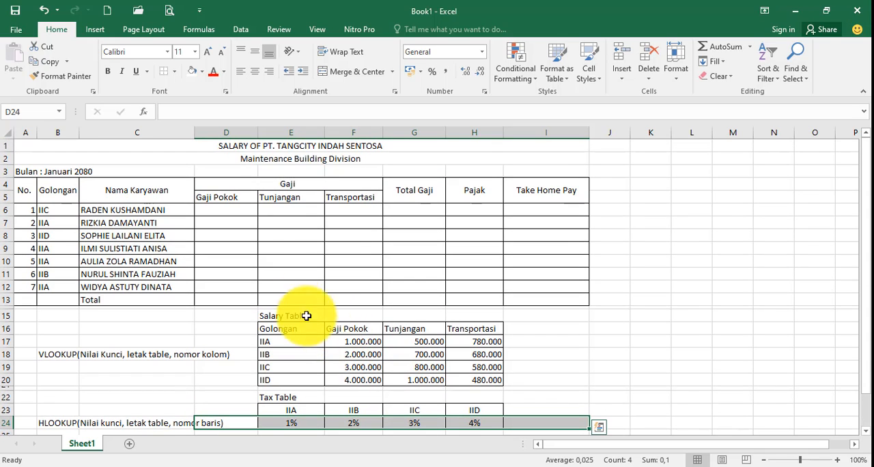
left_click_drag(346, 340, 350, 377)
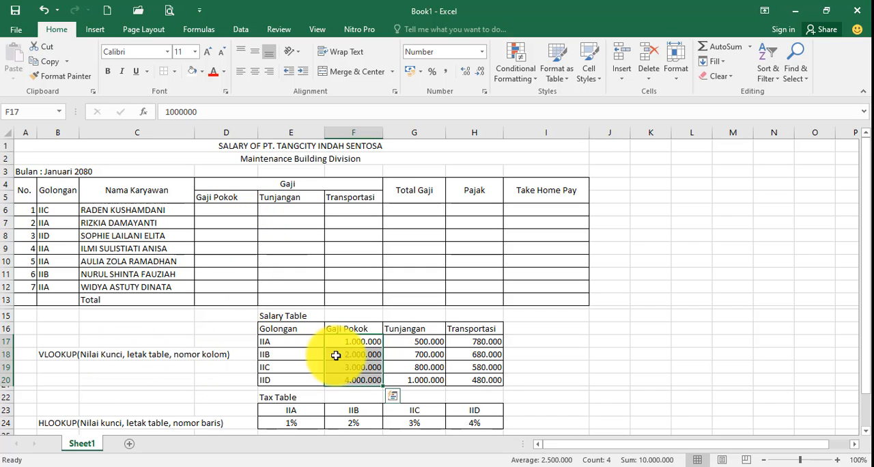
left_click(234, 217)
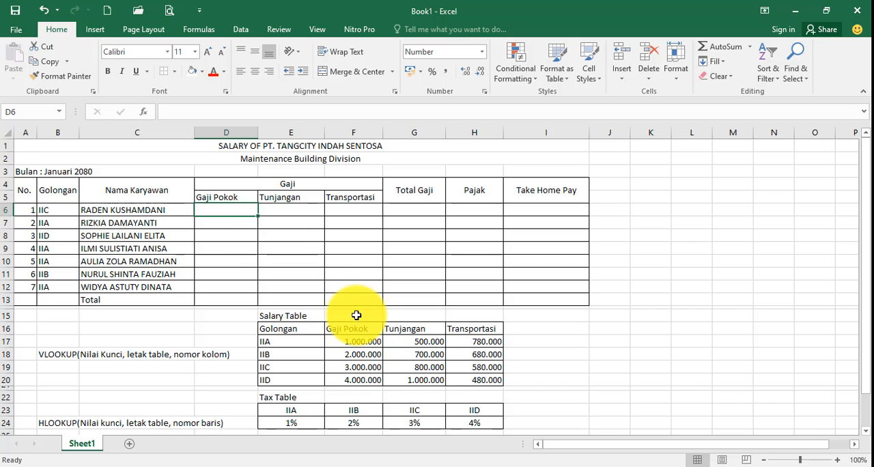
left_click_drag(356, 315, 357, 385)
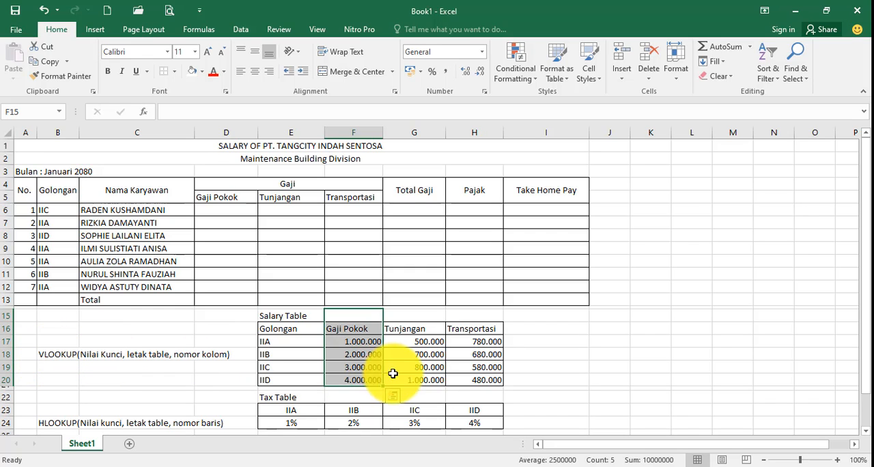
left_click(345, 354)
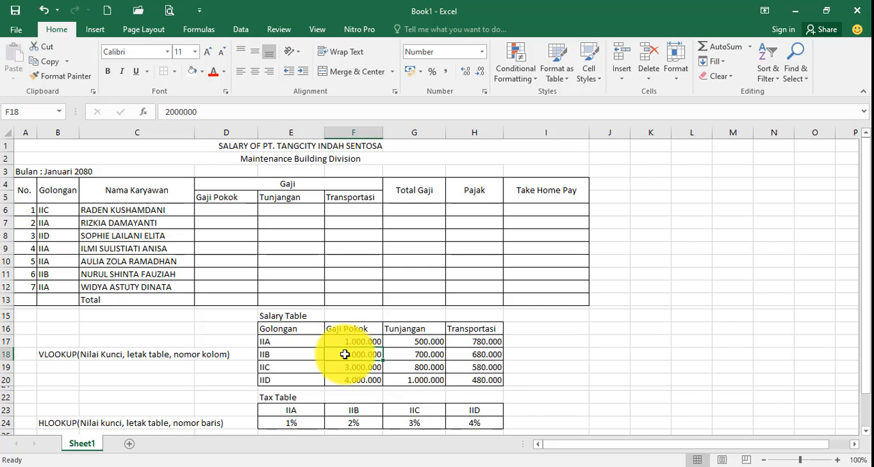
Enter the formula =VLOOKUP(B6;E17:H20;2) in D6 for the first employee's Gaji Pokok
left_click(221, 210)
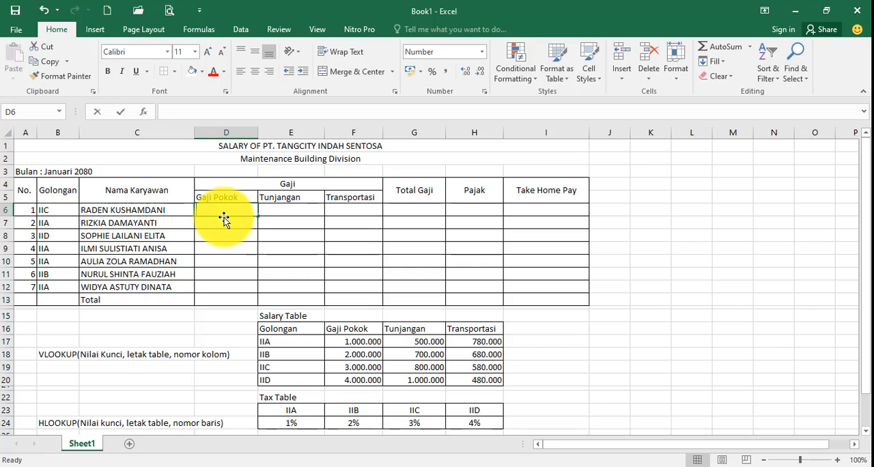
type("=v")
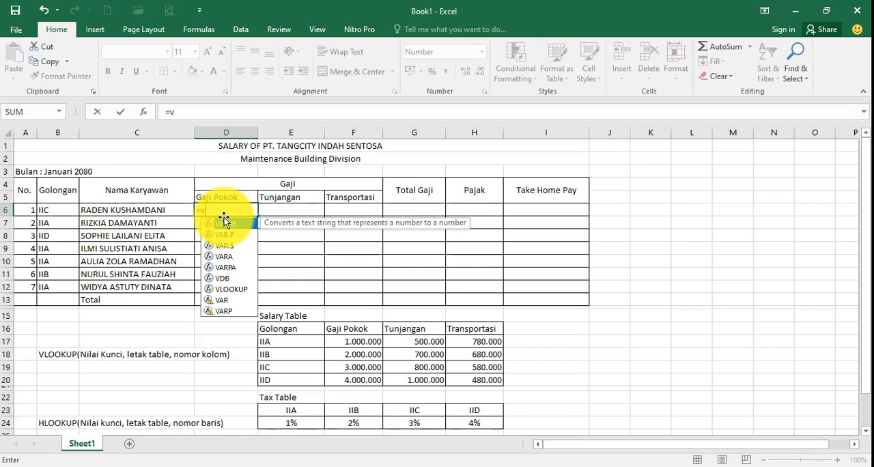
type("lo")
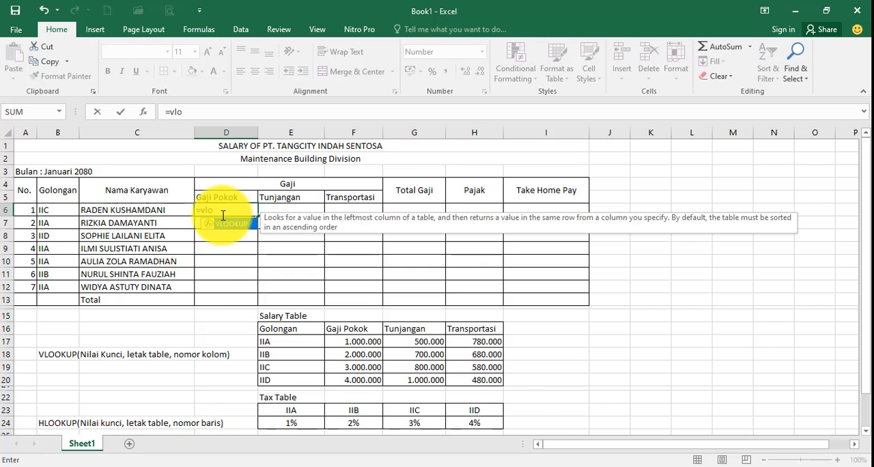
double_click(237, 226)
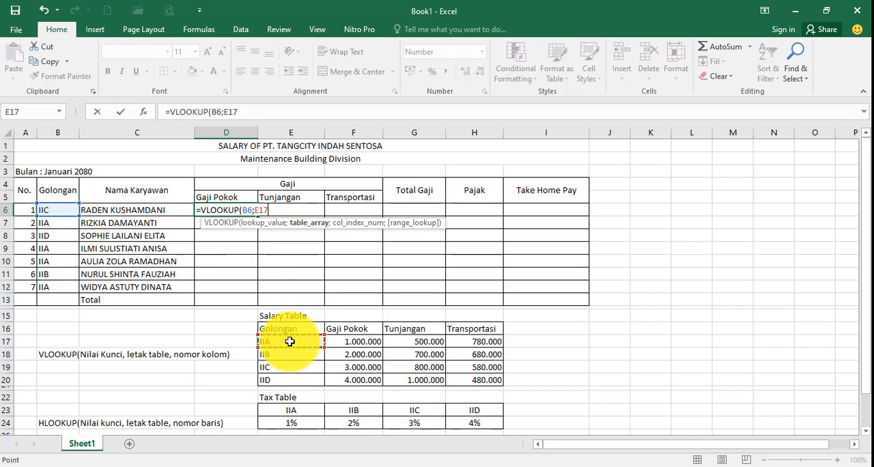
left_click_drag(350, 342, 479, 373)
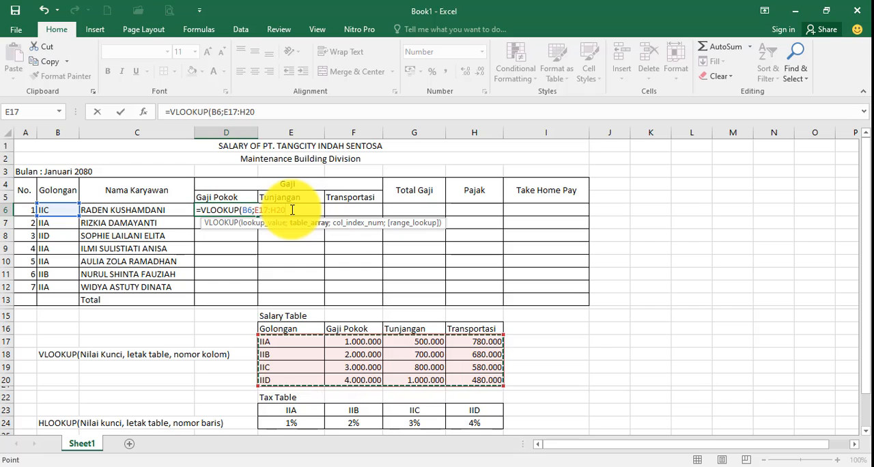
type(";2")
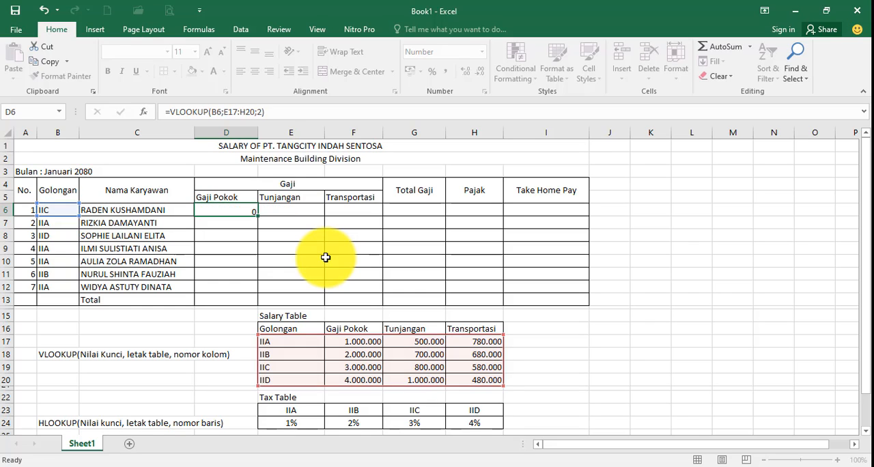
key("Return")
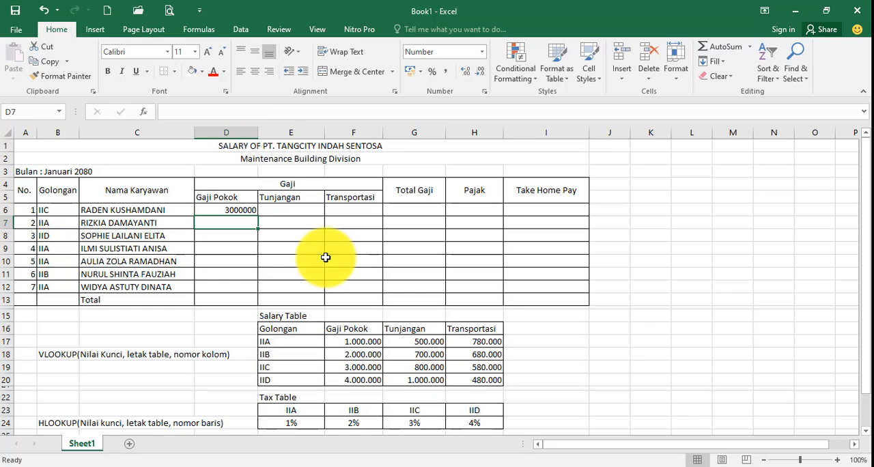
Check the D6 result against the IIC row of the Salary Table and fill its formula down to D12
left_click(228, 208)
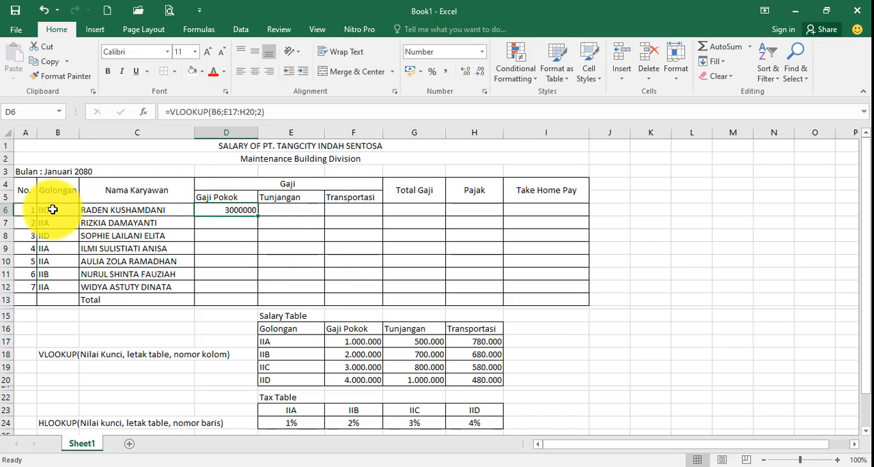
left_click(53, 209)
left_click(246, 211)
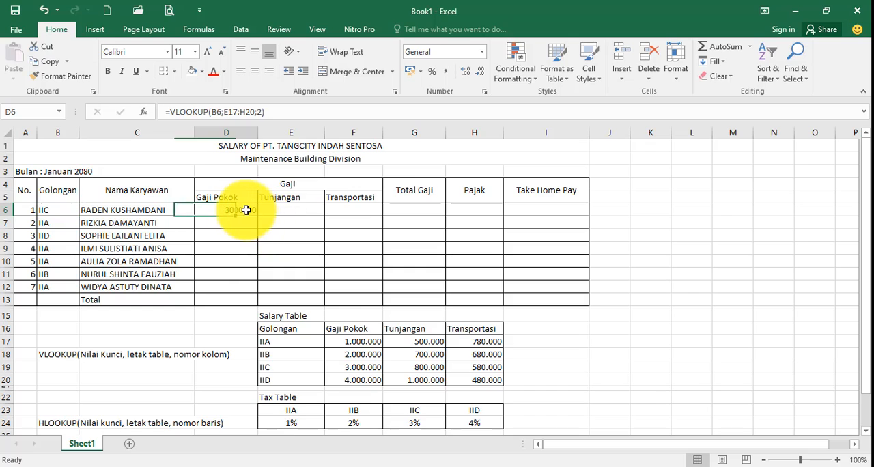
left_click(290, 366)
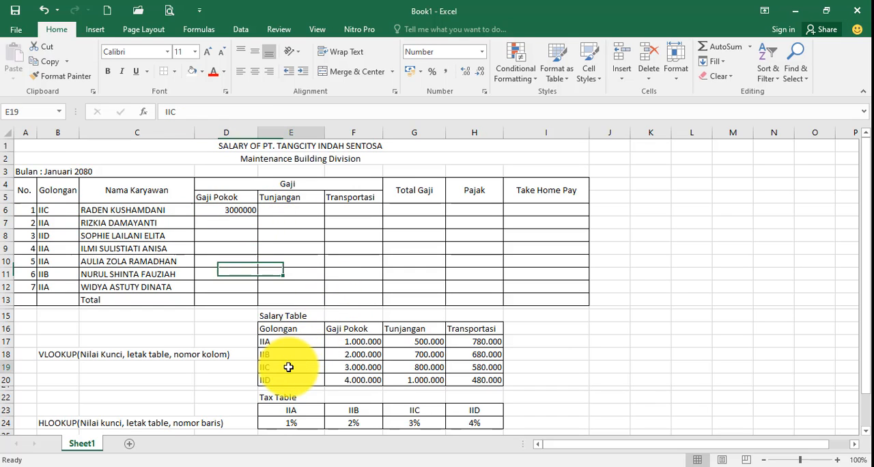
left_click(365, 367)
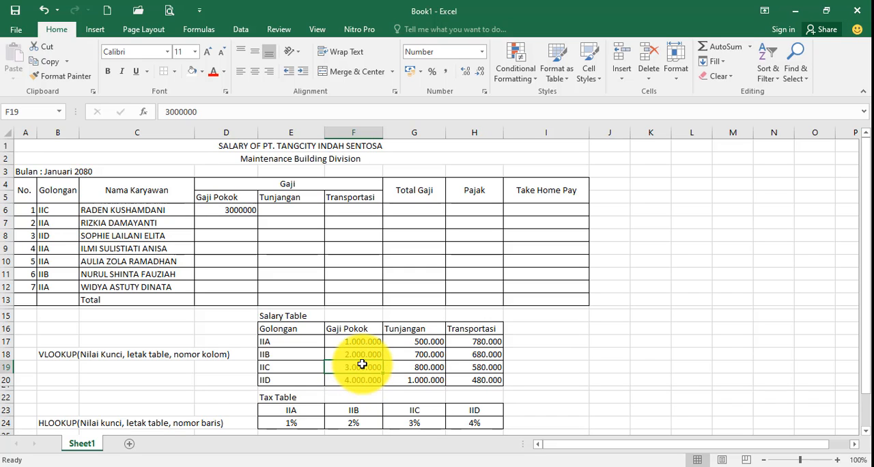
left_click(238, 211)
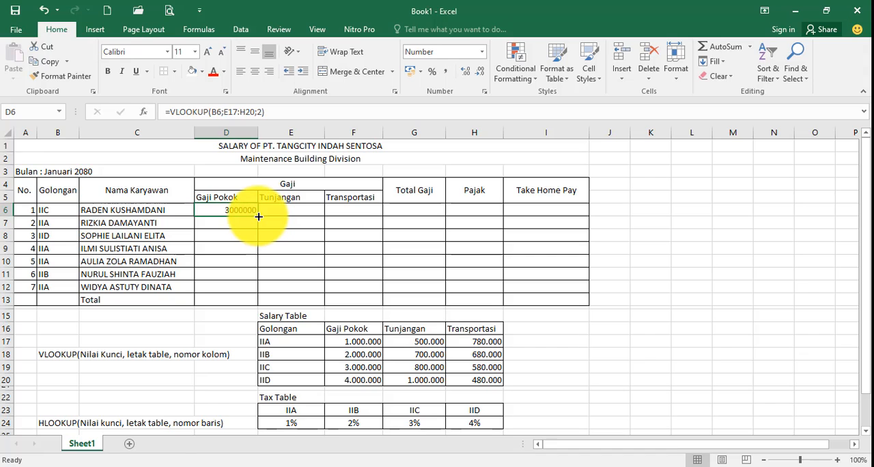
left_click_drag(257, 219, 247, 295)
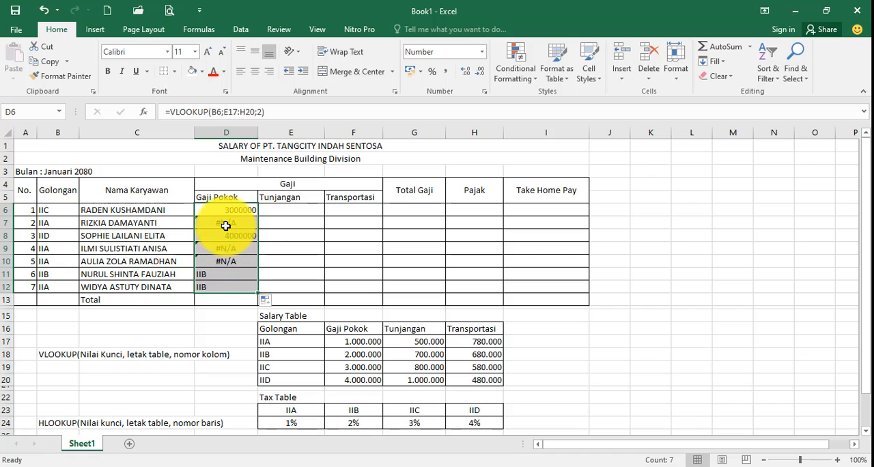
Clear the formulas in D7:D12 and make the table range in the D6 formula absolute as $E$17:$H$20
left_click_drag(225, 223, 225, 289)
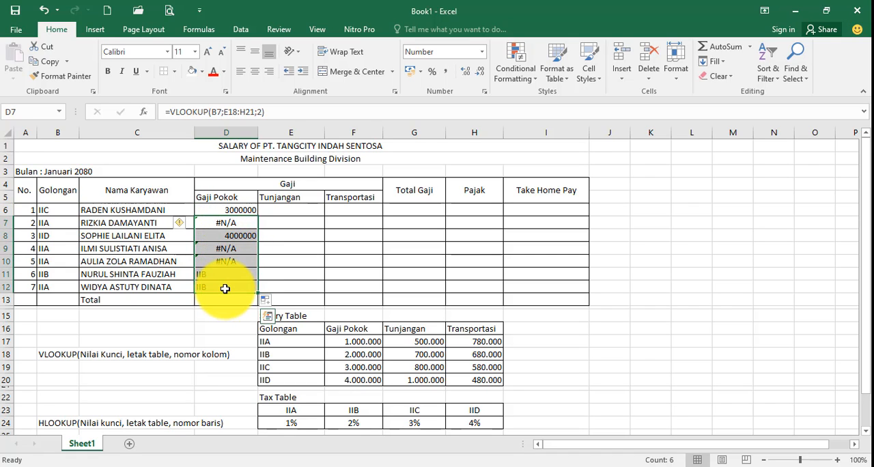
key("Delete")
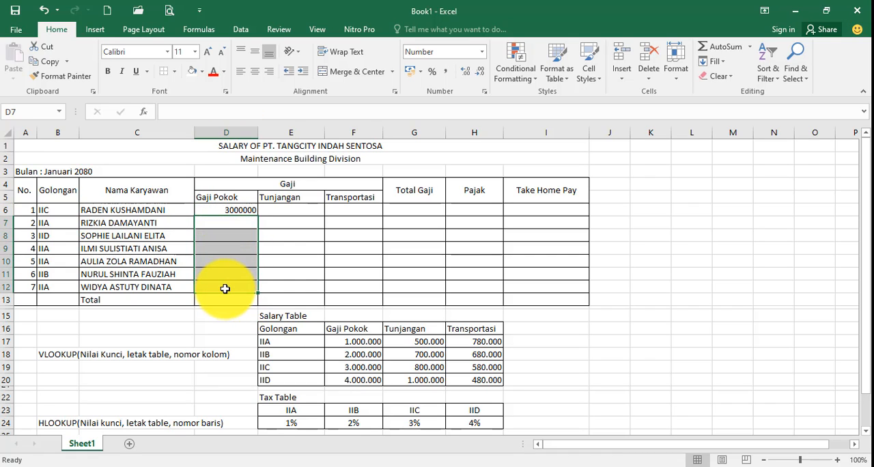
left_click(240, 211)
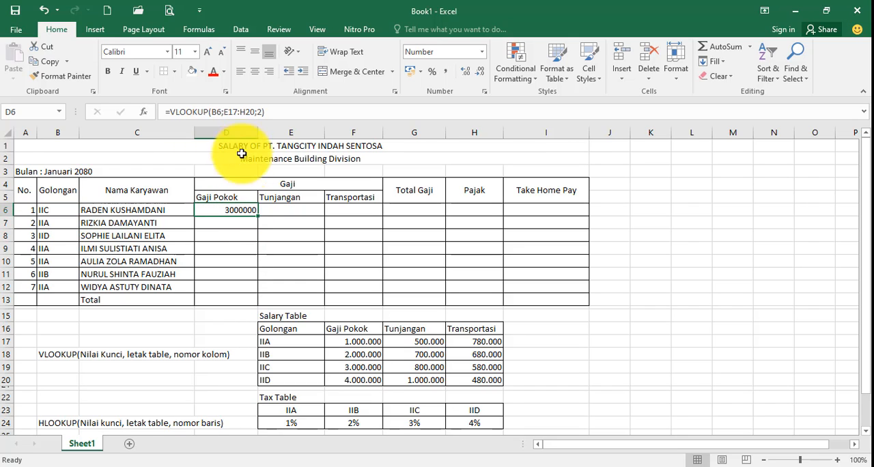
left_click(224, 112)
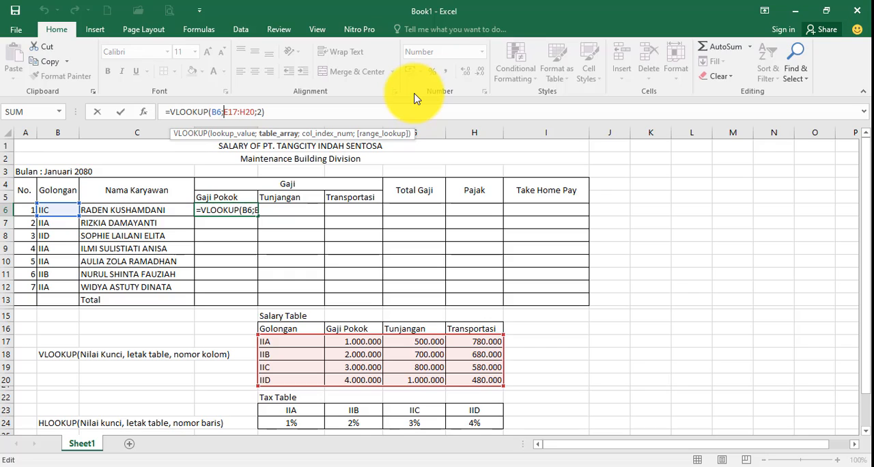
type("$")
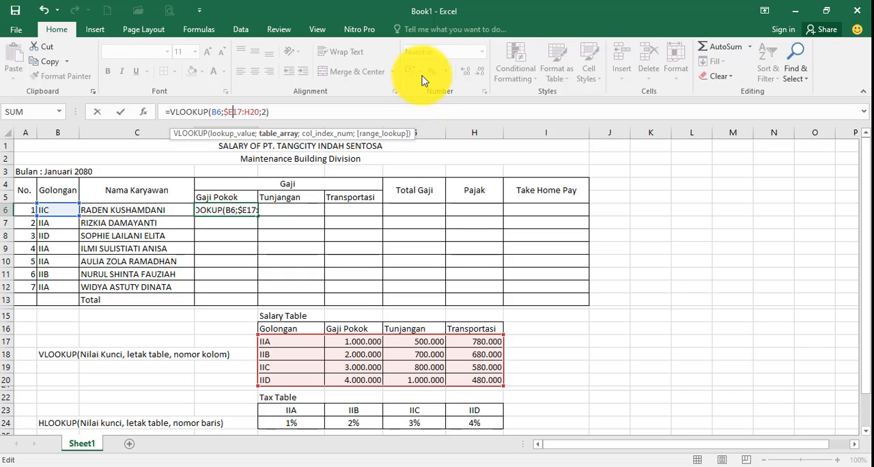
key("Right")
type("$")
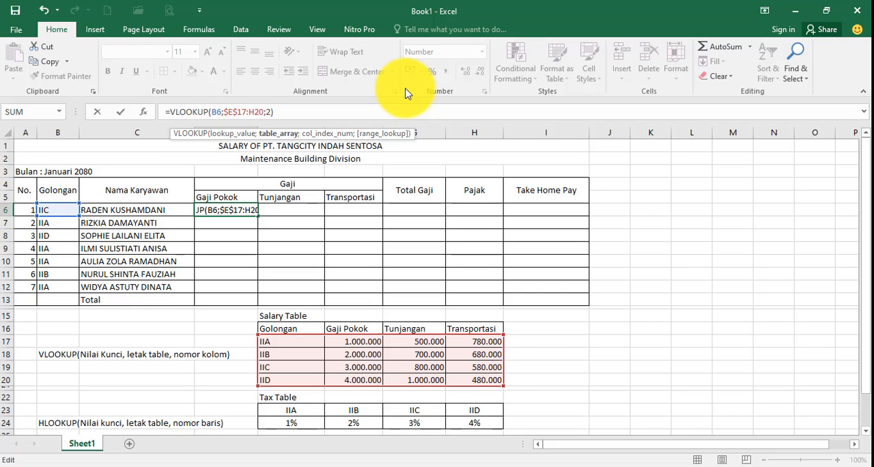
key("Right")
key("Right")
key("Right")
type("$")
key("Right")
type("$")
key("Return")
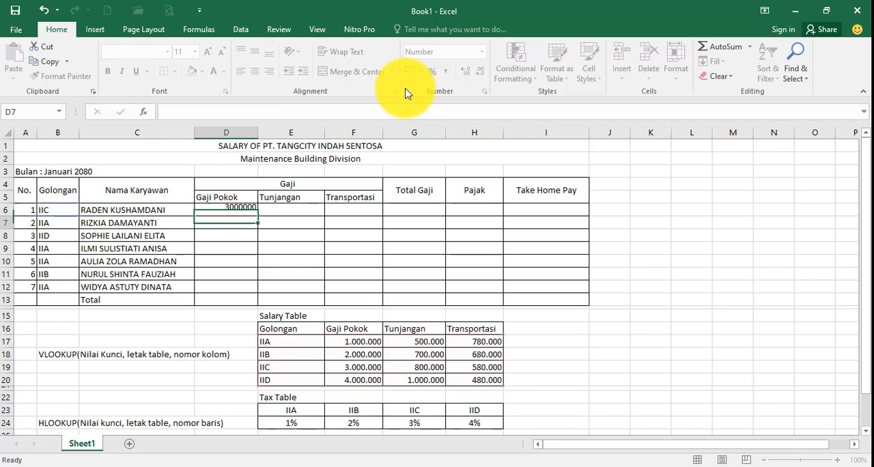
Fill the D6 formula down to D12 and format D6:I13 as numbers with the 1000 separator
left_click(236, 209)
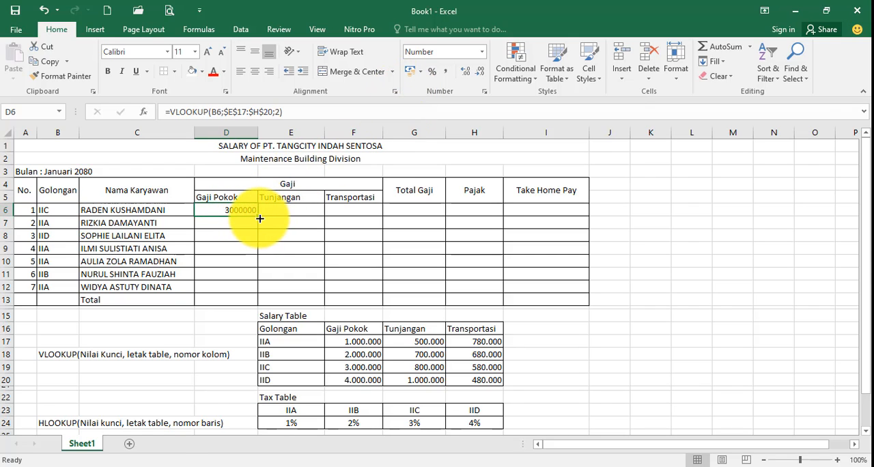
left_click_drag(260, 219, 251, 290)
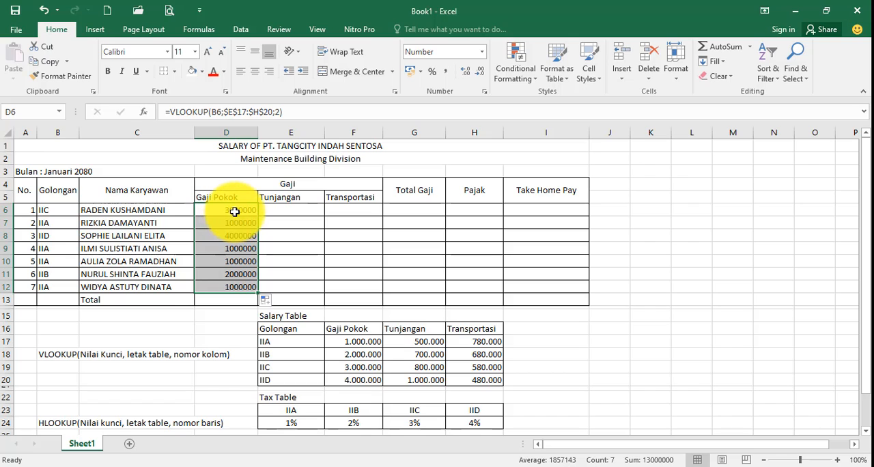
left_click_drag(222, 209, 538, 296)
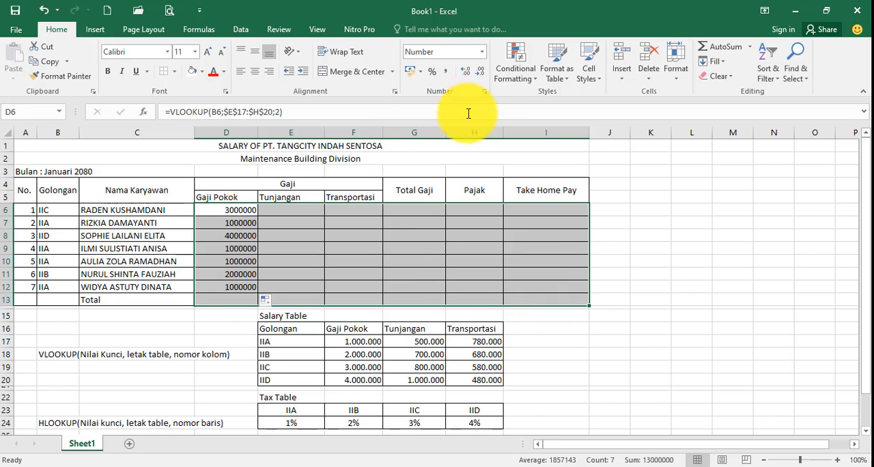
left_click(485, 92)
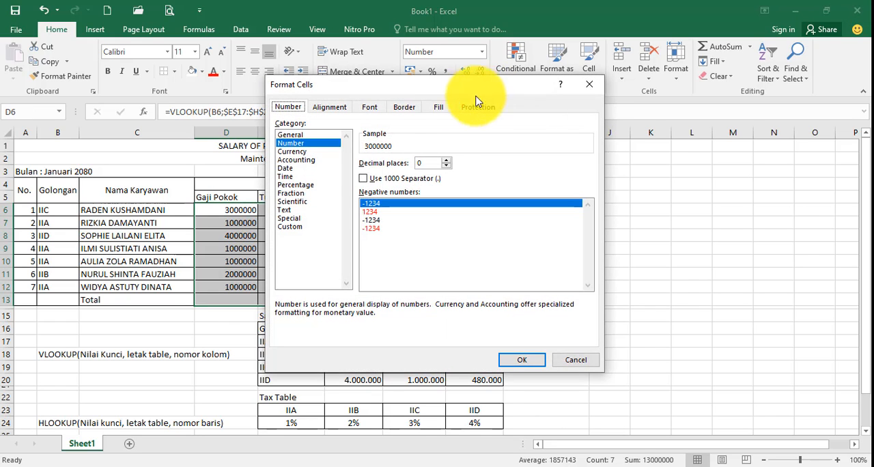
left_click(368, 179)
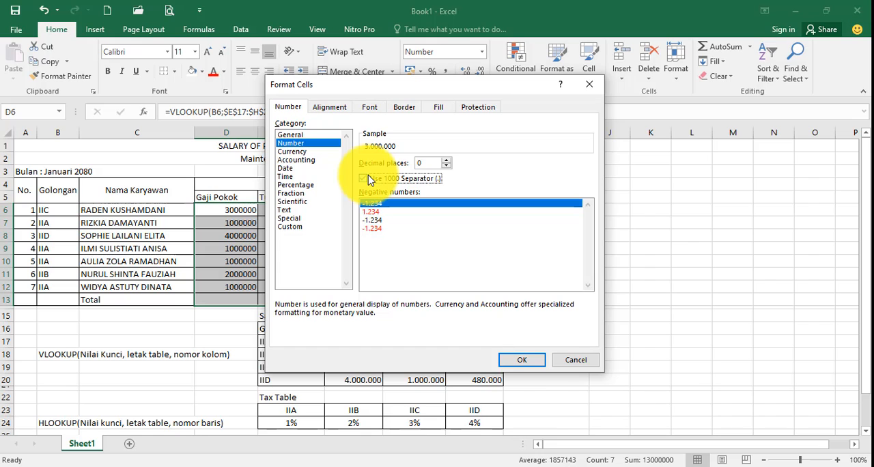
left_click(517, 361)
Compare the Gaji Pokok results with the Salary Table and count its columns from Golongan to Tunjangan
left_click(224, 262)
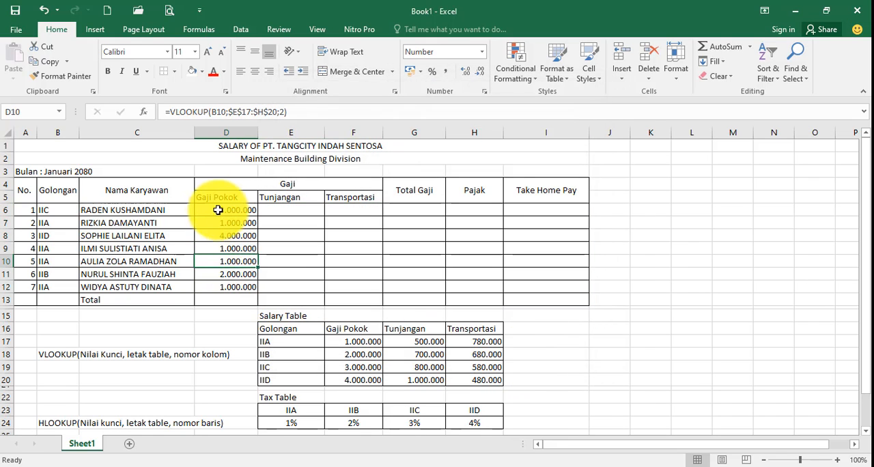
left_click(68, 289)
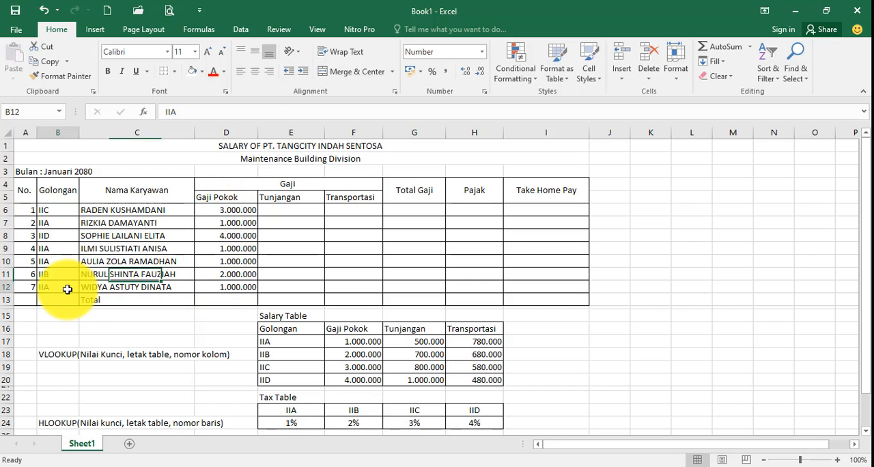
left_click(322, 341)
left_click(338, 342)
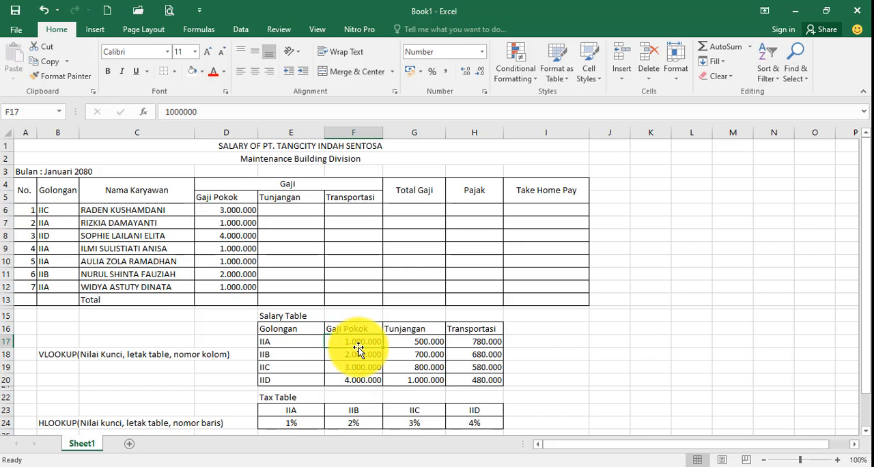
left_click(305, 212)
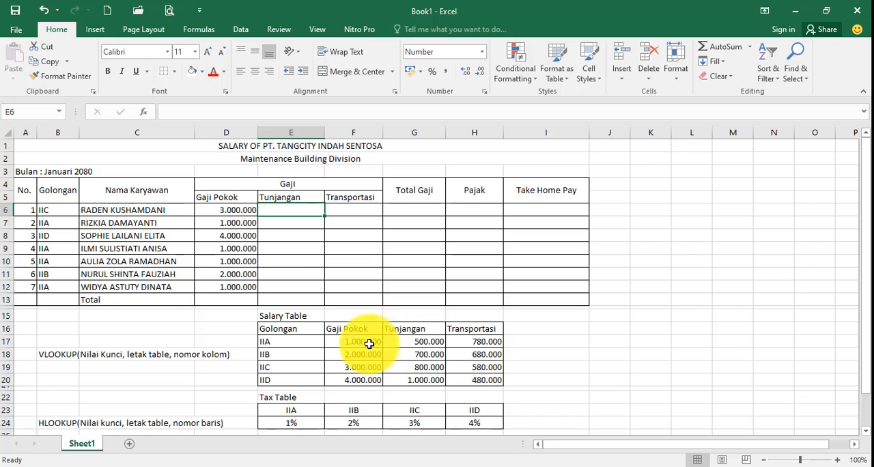
left_click_drag(306, 328, 315, 380)
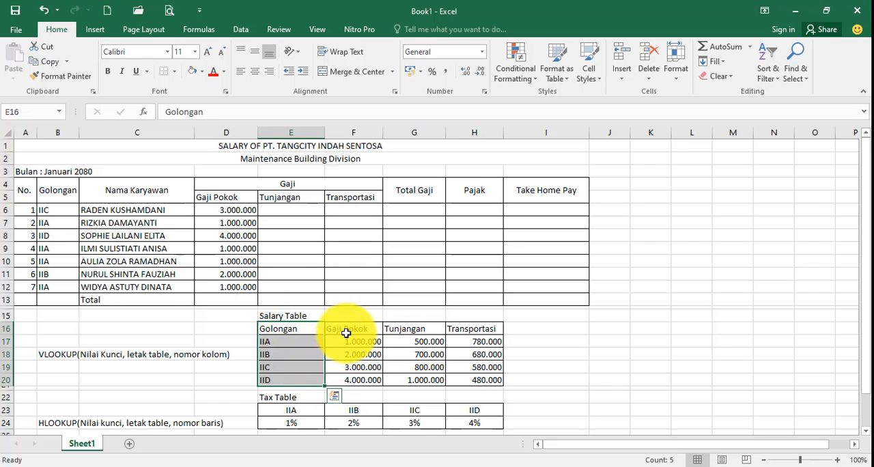
left_click_drag(346, 332, 348, 380)
left_click_drag(422, 332, 419, 380)
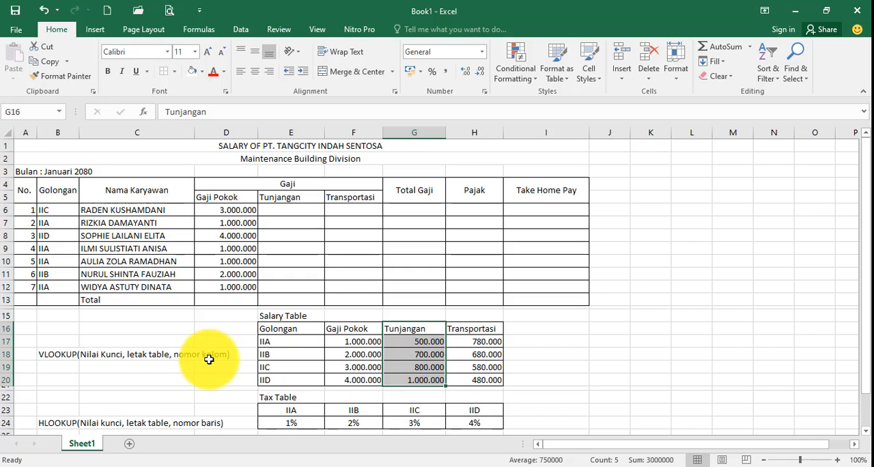
Enter the formula =VLOOKUP(B6;E17:H20;3) in E6 for the first employee's Tunjangan
left_click(302, 214)
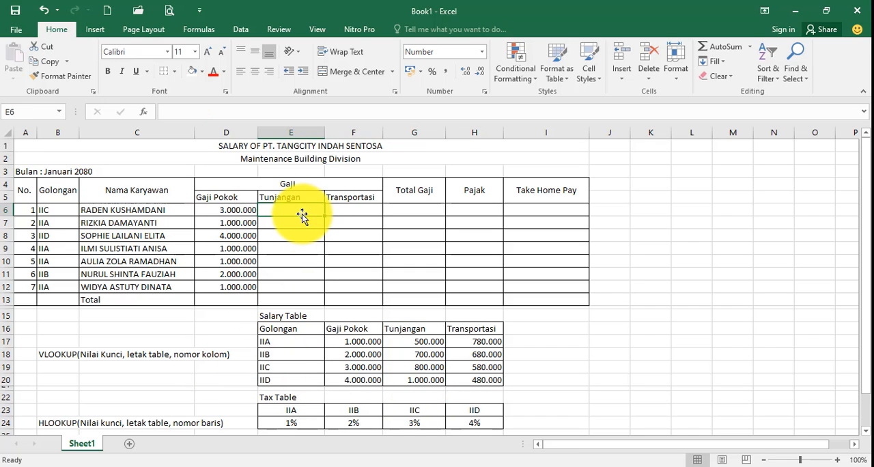
type("=")
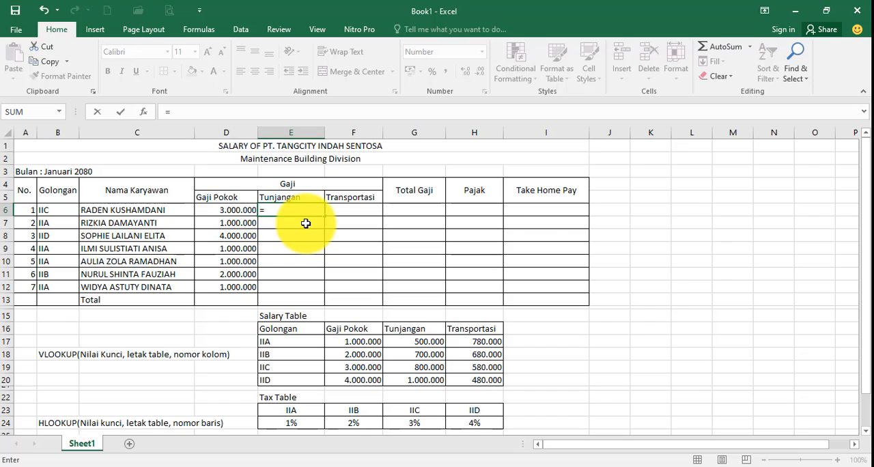
type("vlo")
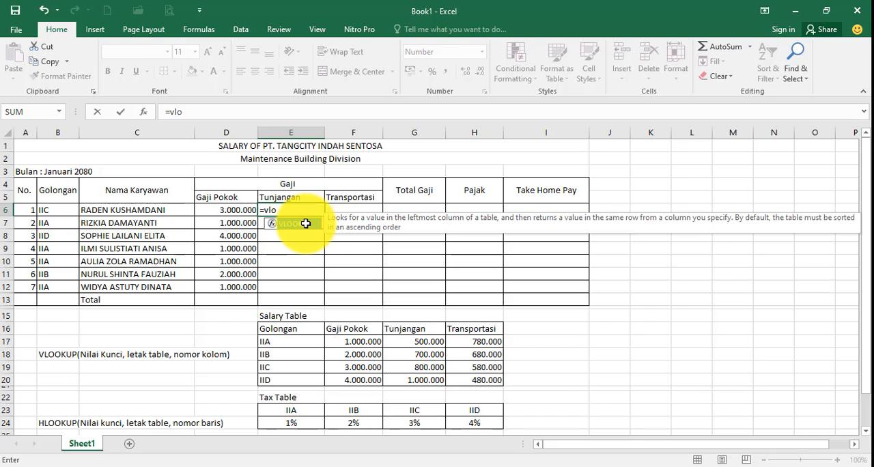
double_click(306, 225)
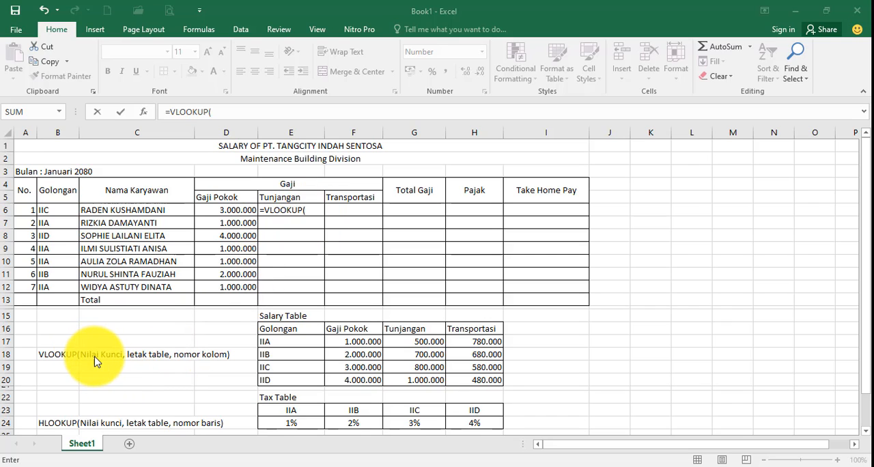
left_click(54, 210)
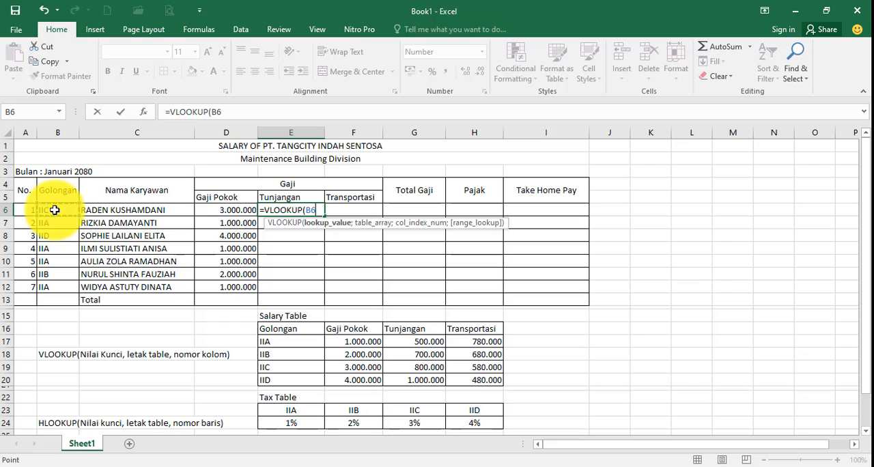
type(";")
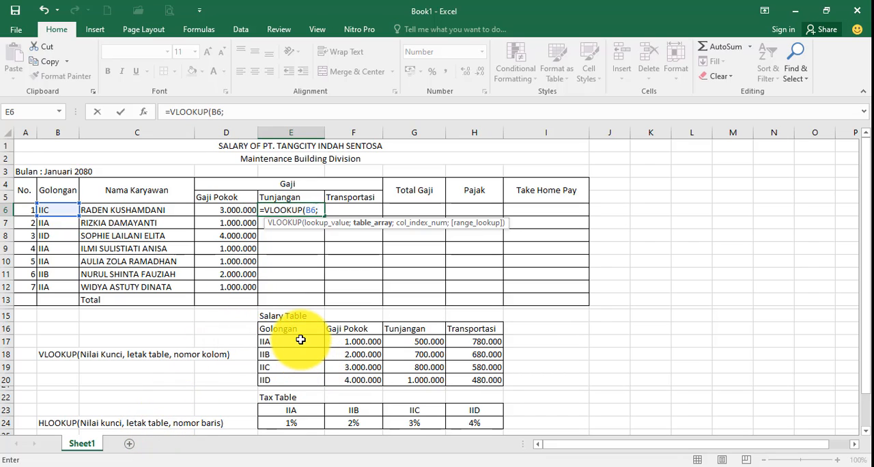
left_click_drag(301, 340, 456, 378)
type(";3")
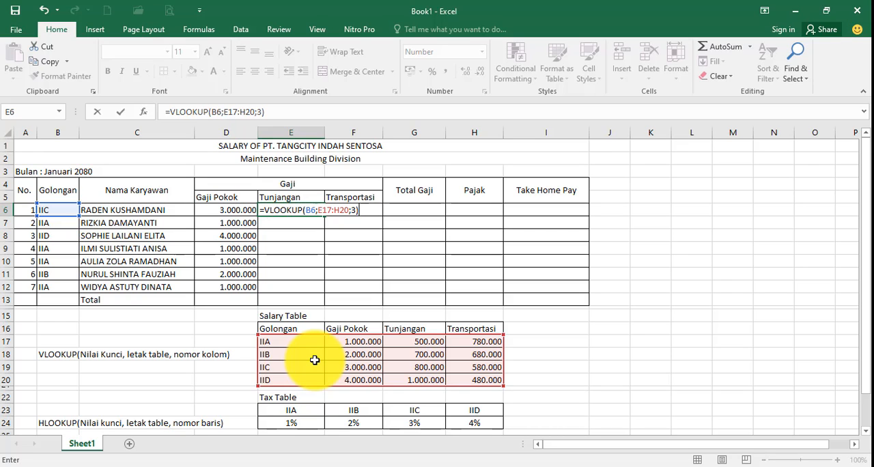
key("Return")
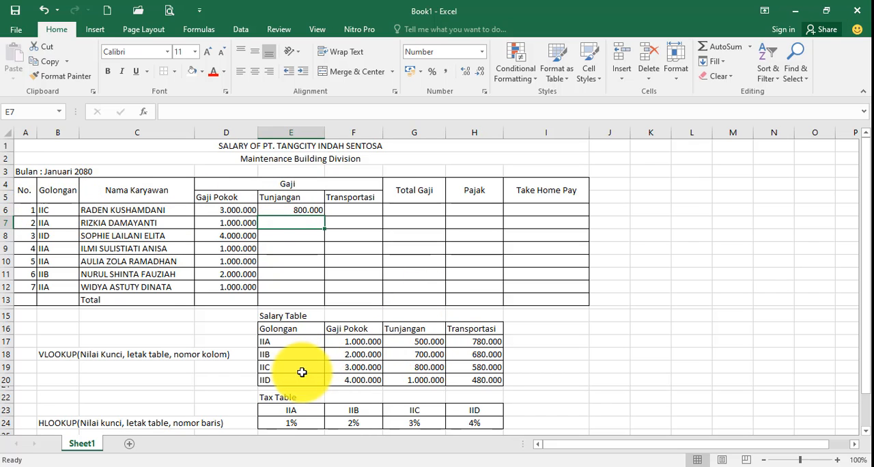
Check E6 against the IIC row, try filling its formula down to E12, and clear the filled cells E7:E12
left_click(411, 369)
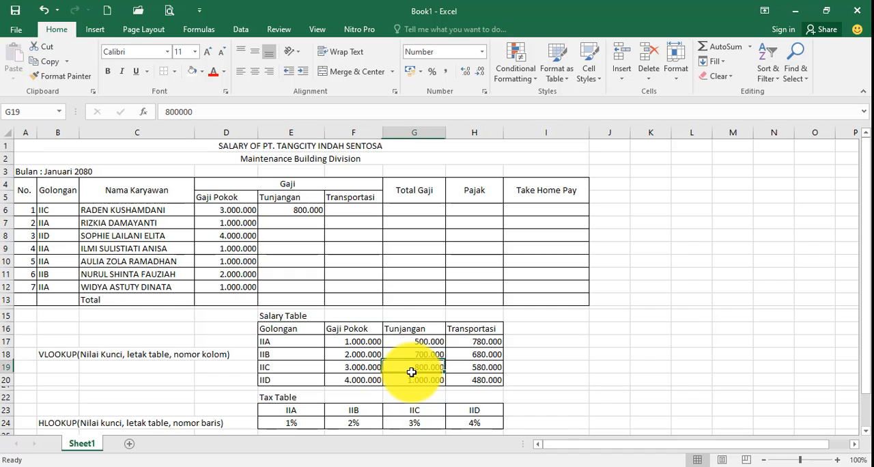
left_click(308, 209)
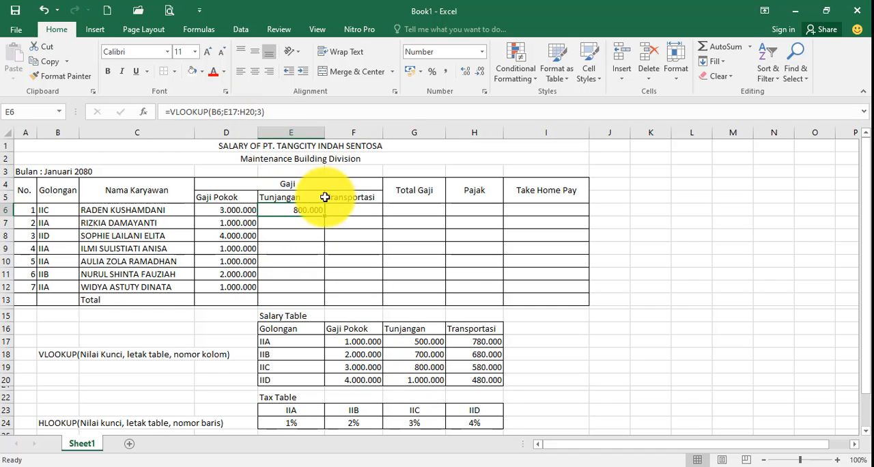
left_click_drag(325, 230, 321, 285)
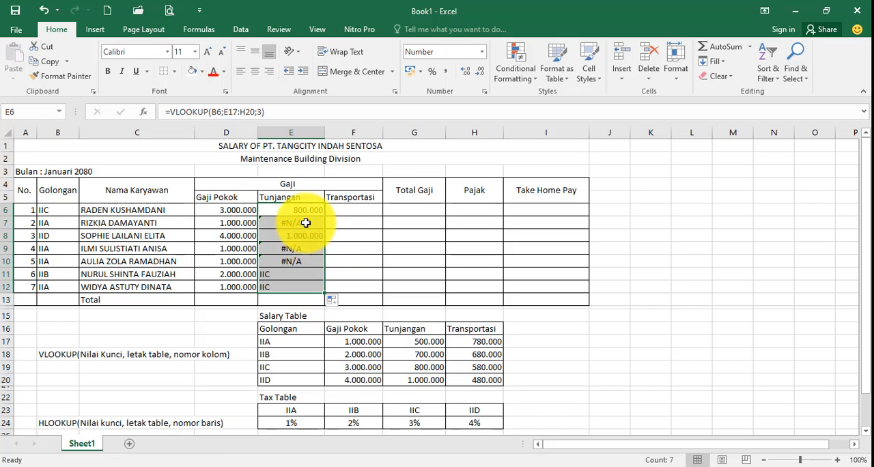
left_click_drag(306, 222, 306, 284)
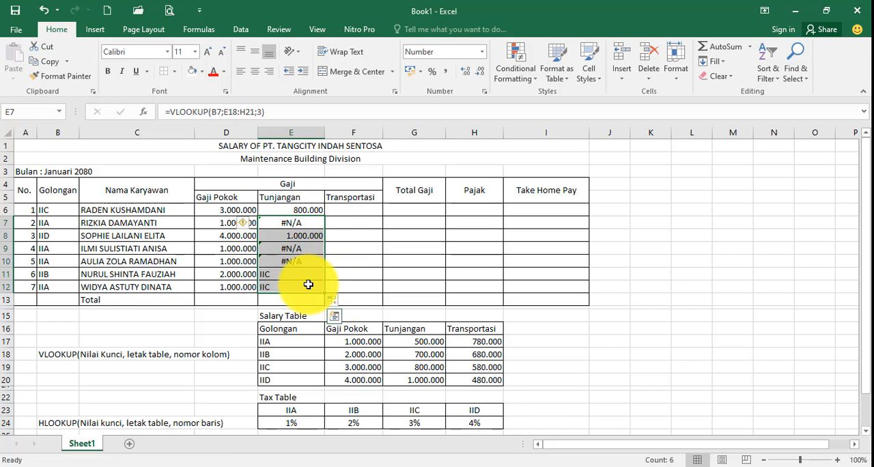
key("Delete")
Make the table range in the E6 Tunjangan formula absolute as $E$17:$H$20
left_click(294, 211)
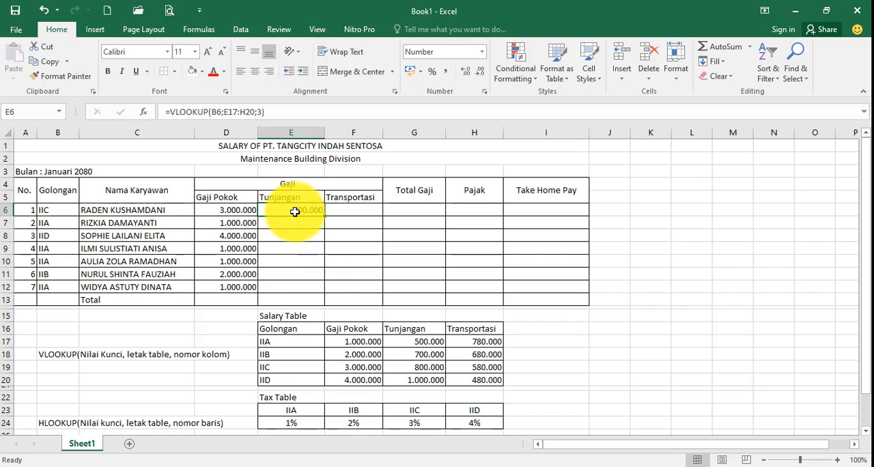
left_click(225, 112)
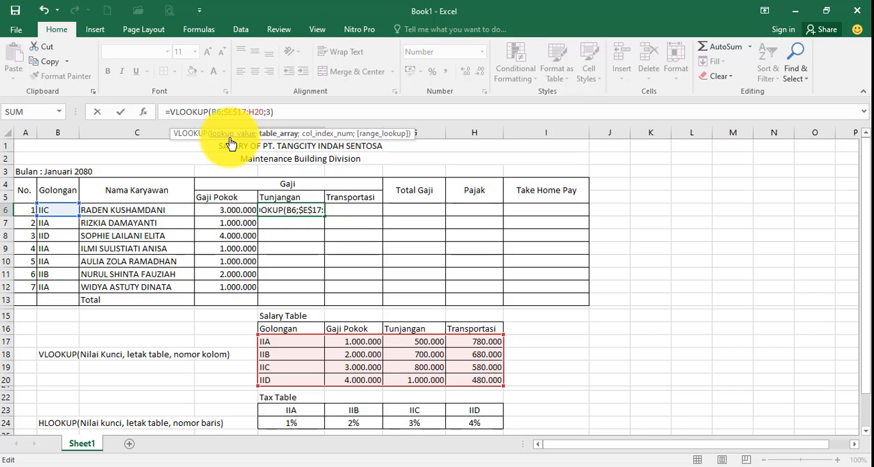
type("$E")
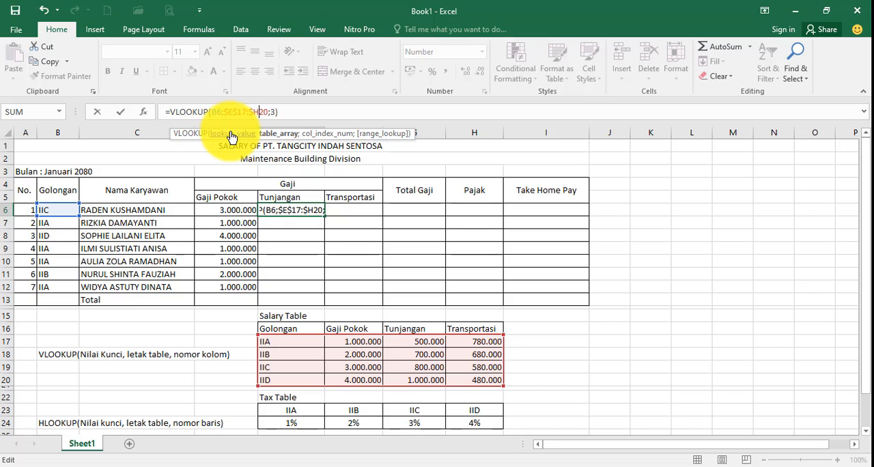
type("$")
key("Return")
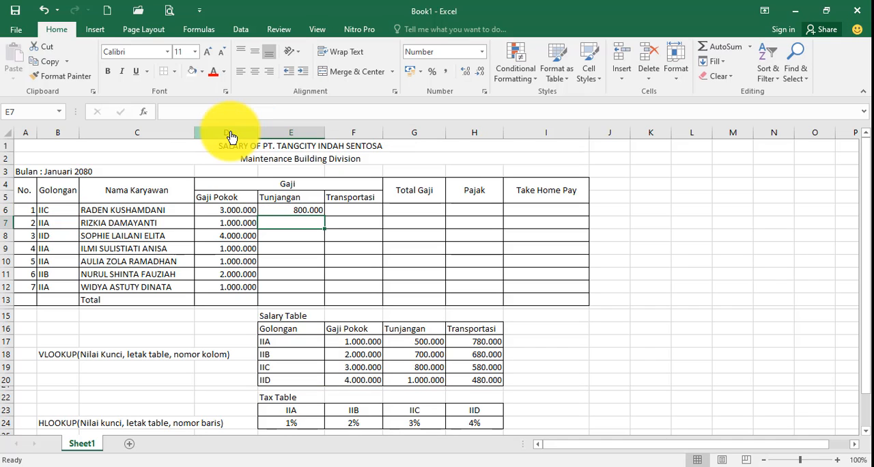
left_click(293, 209)
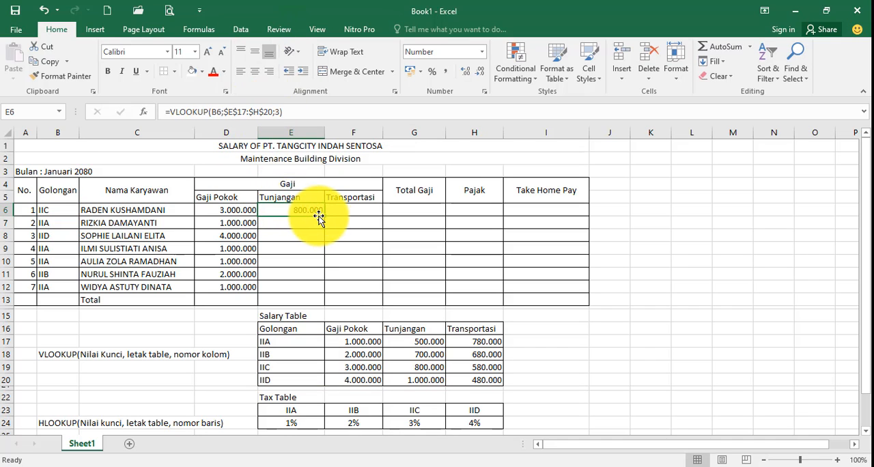
Fill the Tunjangan formula from E6 down to E12 and check the last employee's allowance against the IIA row of the Salary Table
left_click_drag(324, 217, 324, 295)
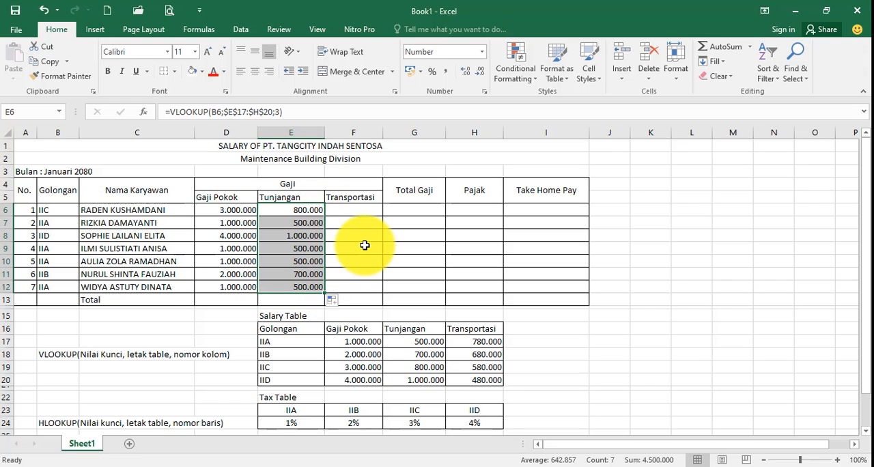
left_click(61, 285)
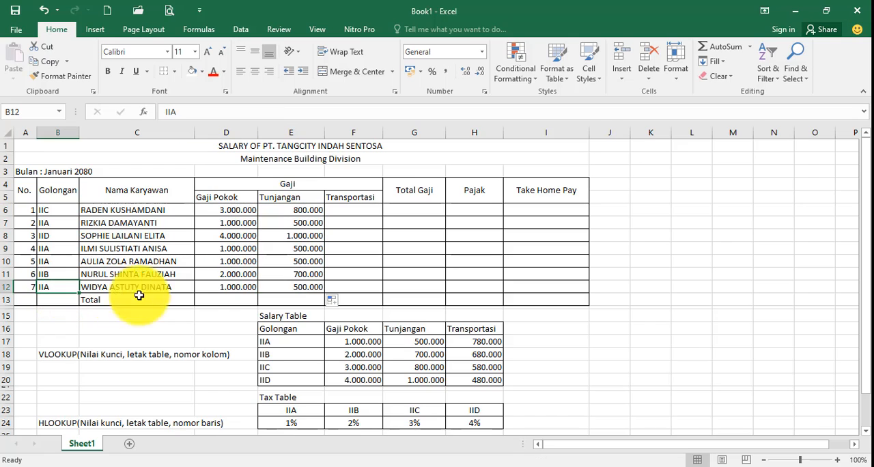
left_click(279, 287)
left_click(294, 345)
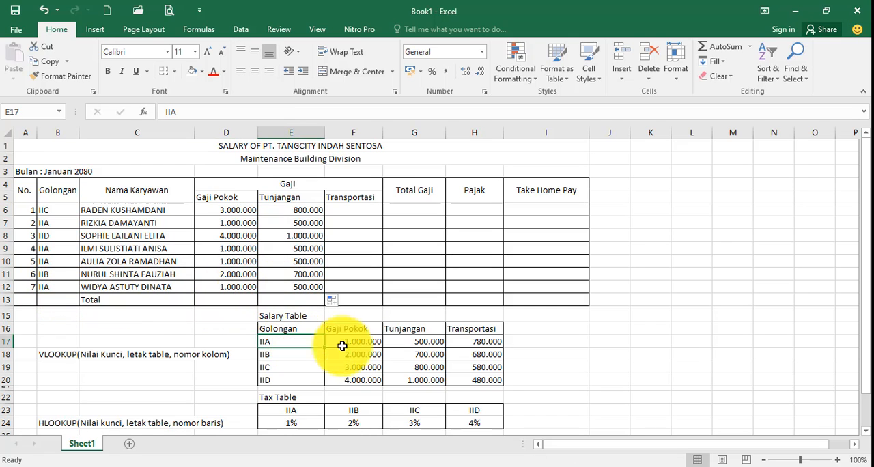
left_click(425, 343)
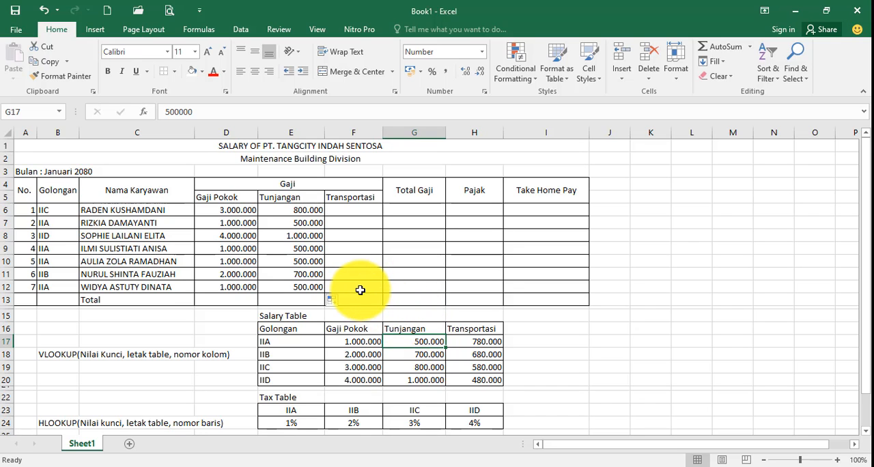
left_click_drag(417, 341, 420, 367)
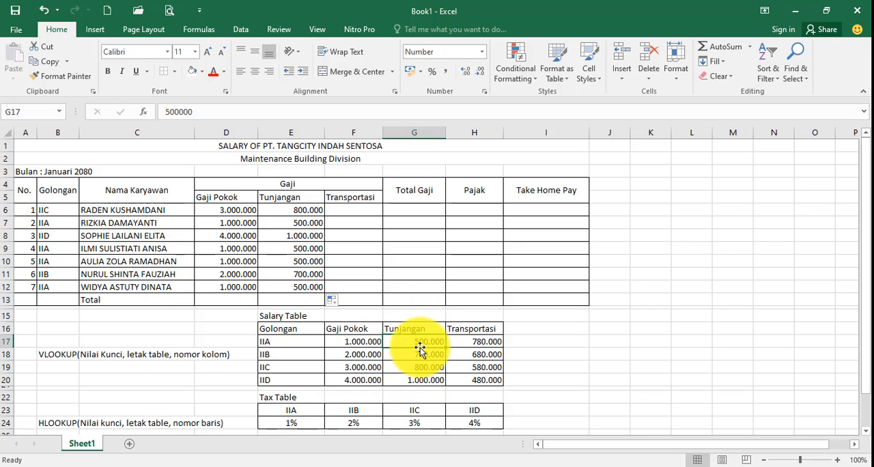
Examine the Transportasi values and count the Salary Table columns from Golongan to Transportasi
left_click(476, 338)
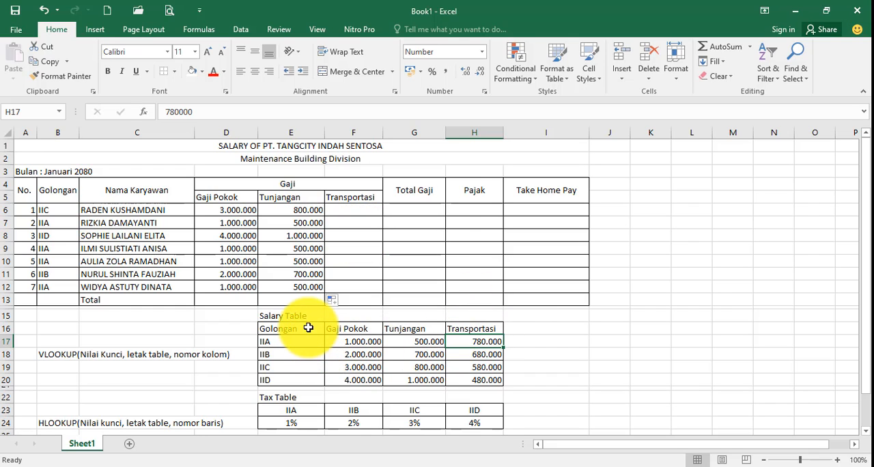
left_click_drag(307, 319, 307, 377)
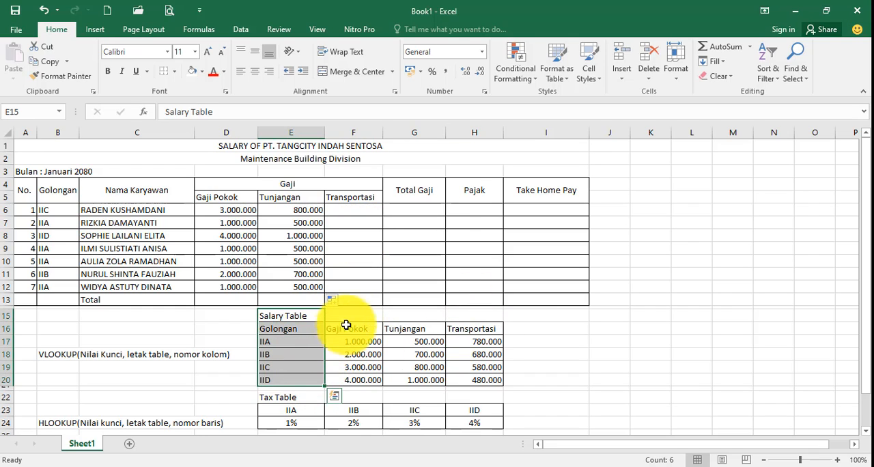
left_click_drag(348, 316, 355, 359)
left_click_drag(404, 323, 411, 371)
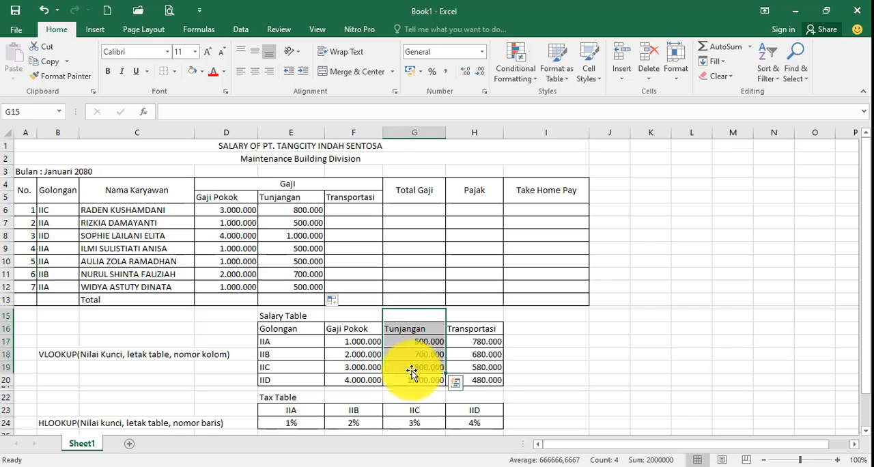
left_click_drag(478, 332, 480, 381)
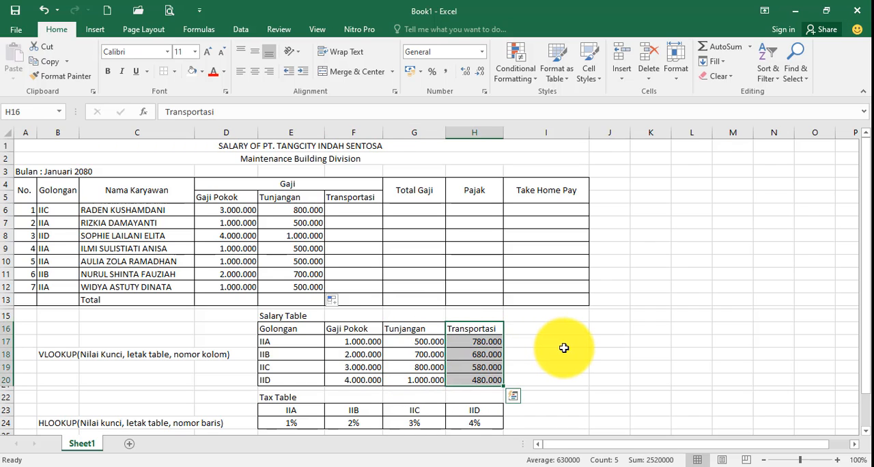
left_click(566, 349)
Enter the formula =VLOOKUP(B6;E17:H20;4) in F6 for the first employee's Transportasi
left_click(367, 217)
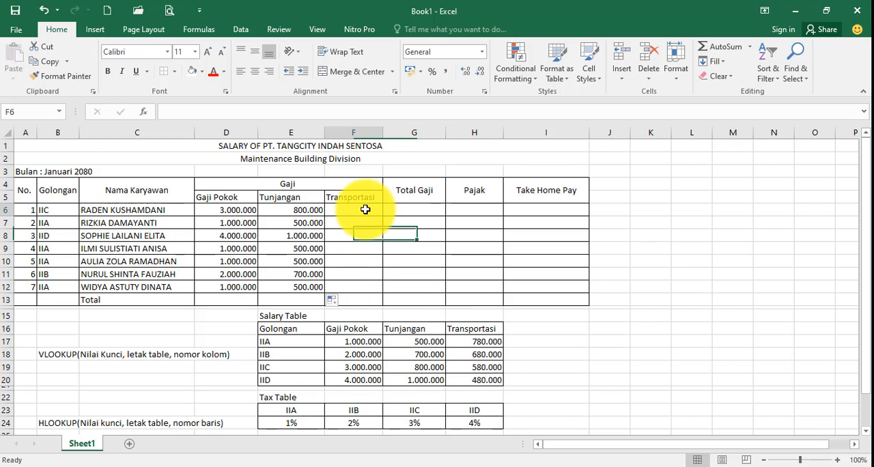
left_click(366, 209)
type("=vl")
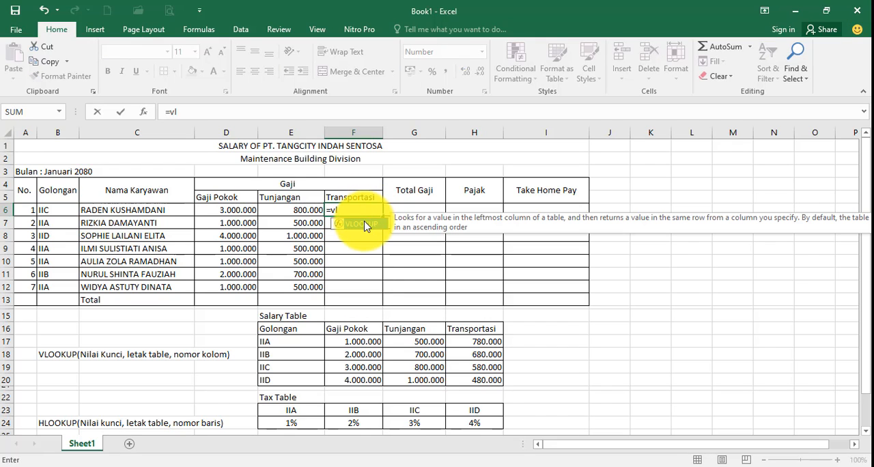
double_click(367, 223)
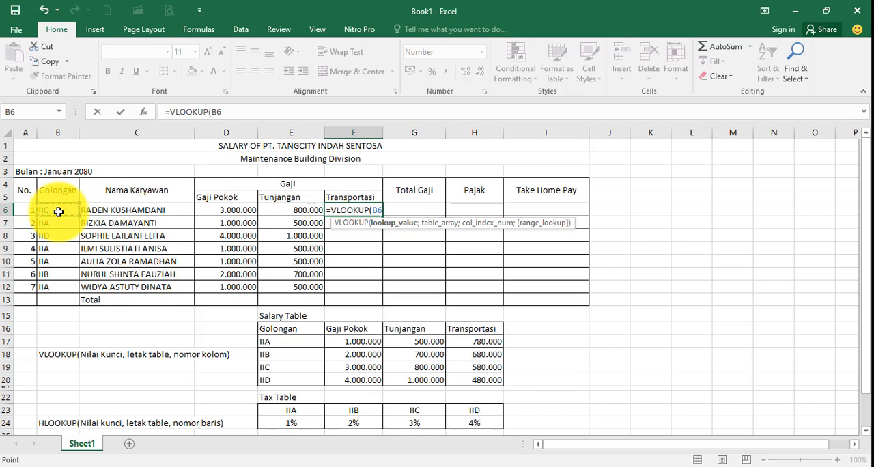
type(";")
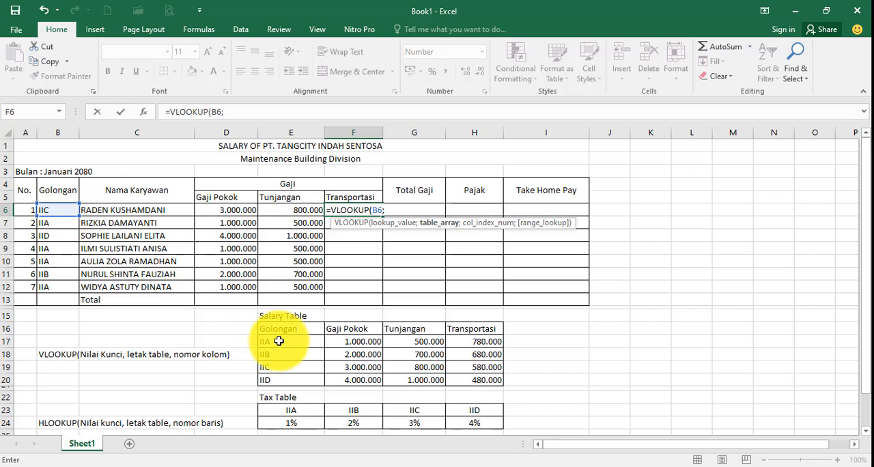
left_click_drag(280, 340, 459, 378)
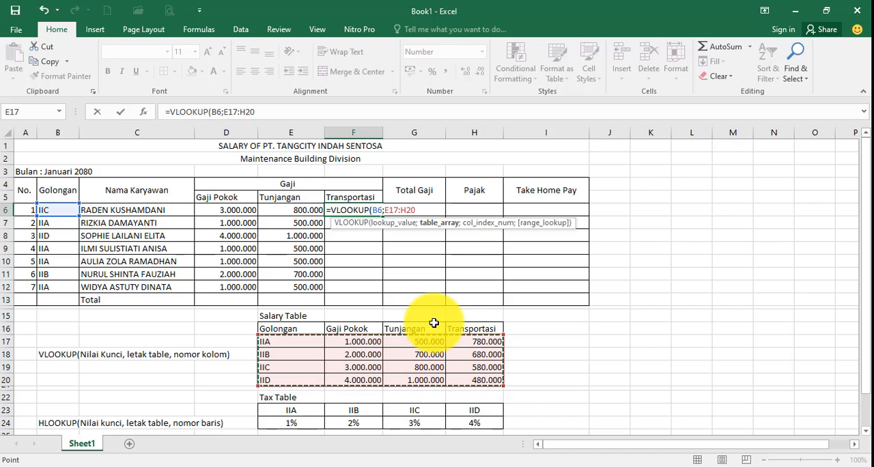
type(";4")
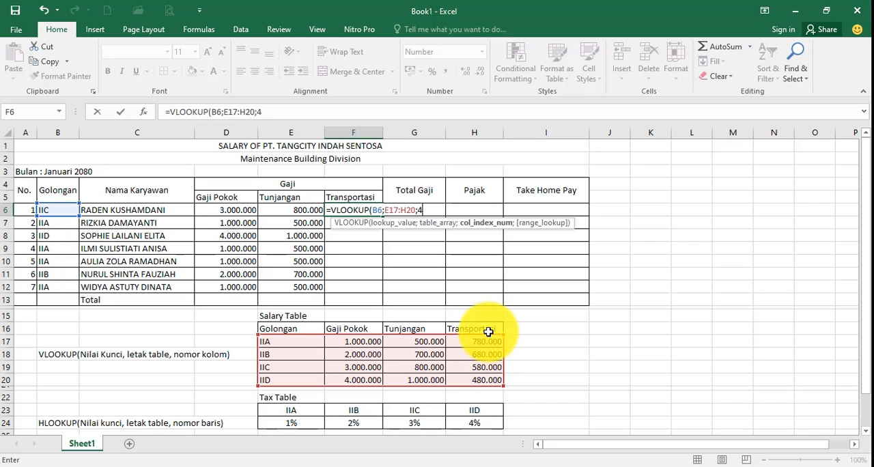
key("Return")
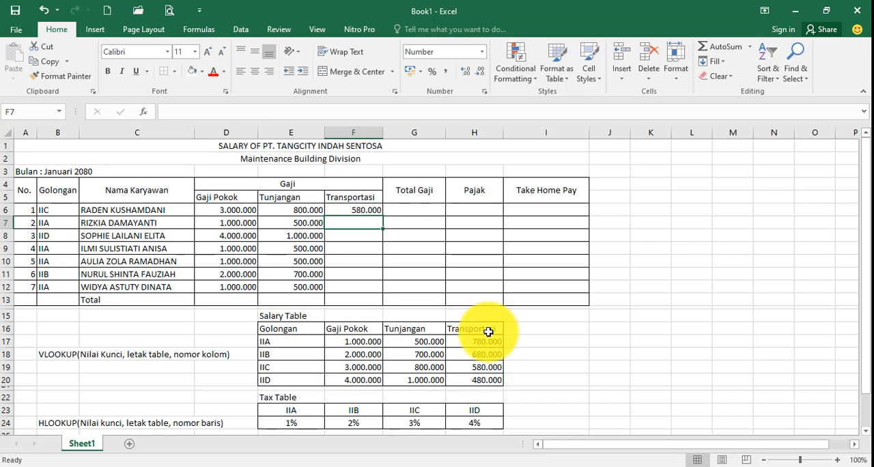
Compare the Transportasi result in F6 with the IIC row of the Salary Table
left_click(367, 211)
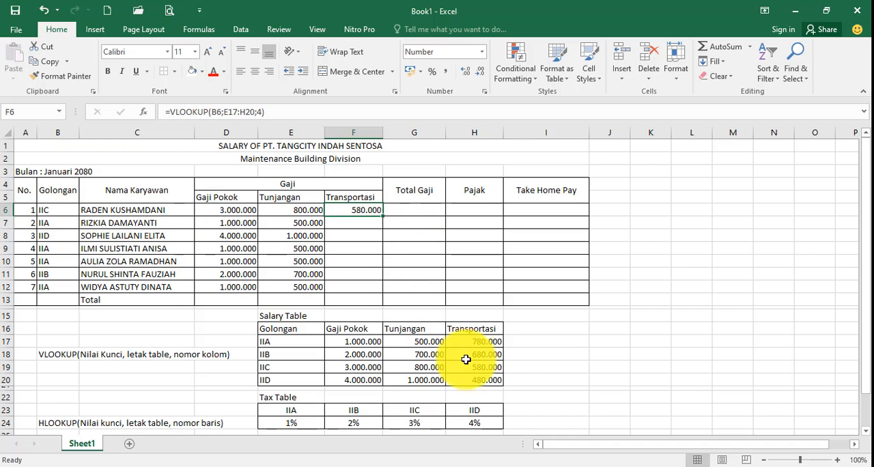
left_click(285, 366)
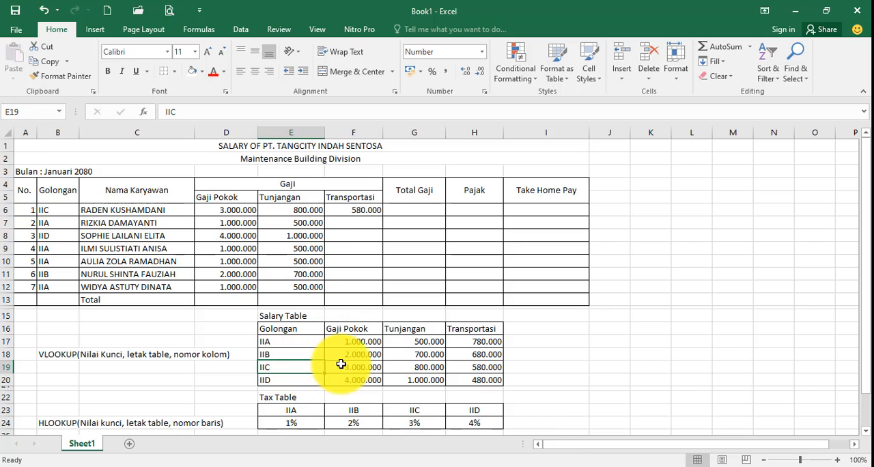
left_click_drag(341, 364, 471, 365)
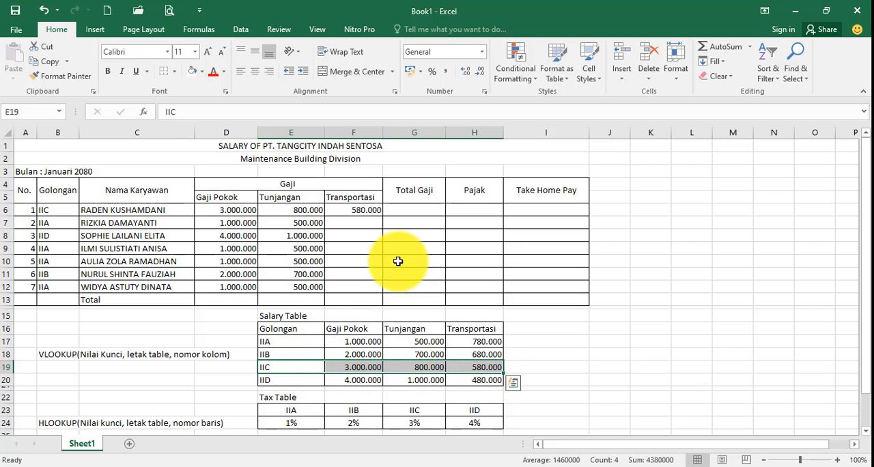
Make the table range in the F6 Transportasi formula absolute as $E$17:$H$20
left_click(370, 210)
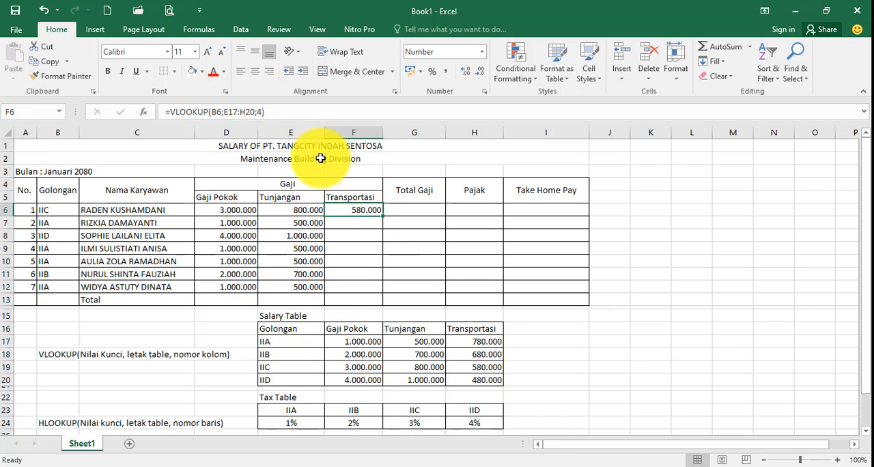
left_click(225, 111)
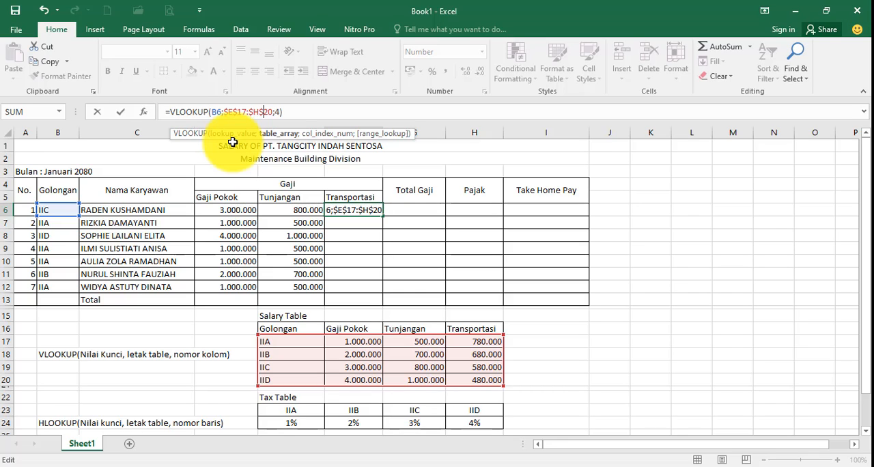
key("Return")
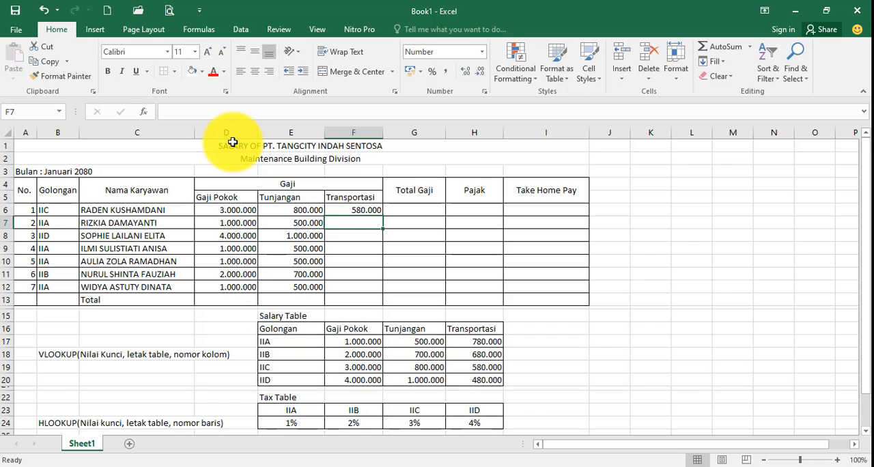
Fill the Transportasi formula from F6 down to F12 and check the last employee's result against the IIA row of the Salary Table
left_click(371, 208)
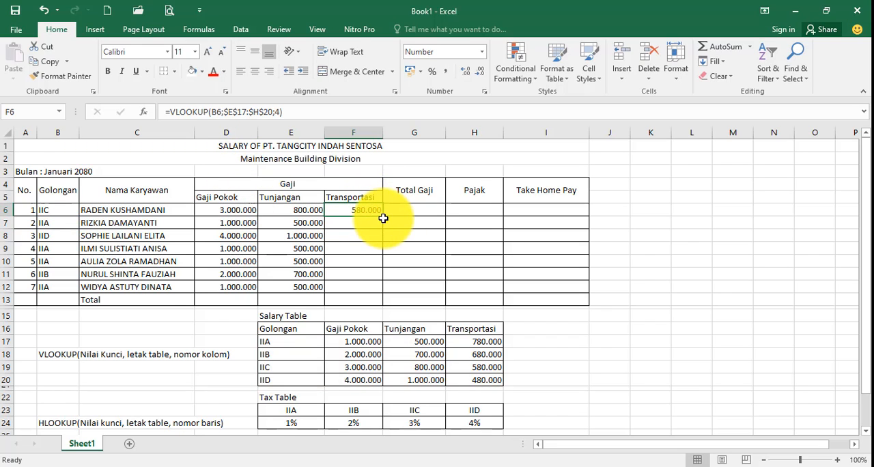
left_click_drag(383, 216, 388, 290)
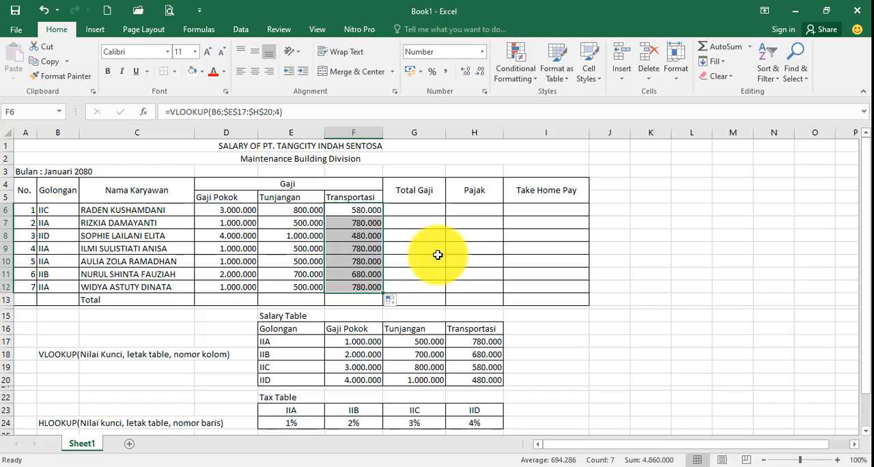
left_click(369, 273)
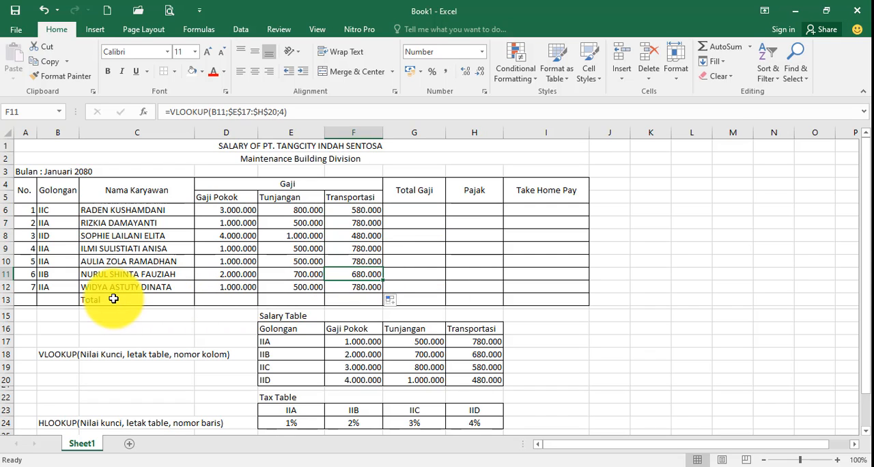
left_click(68, 287)
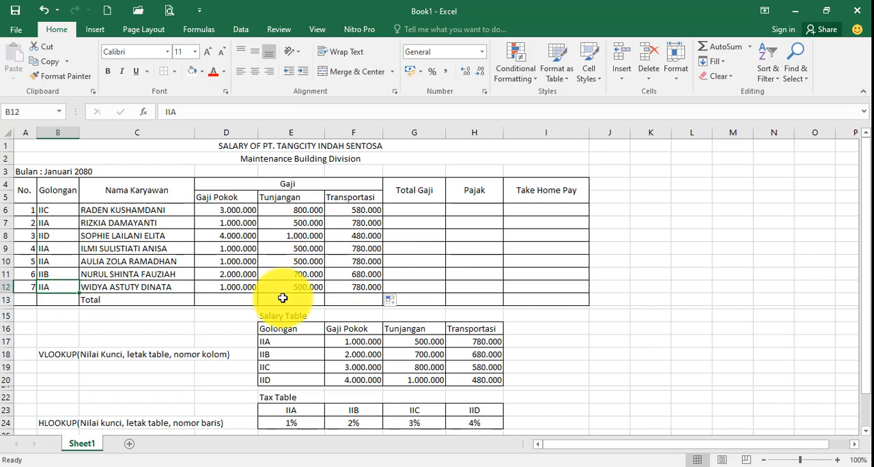
left_click(351, 287)
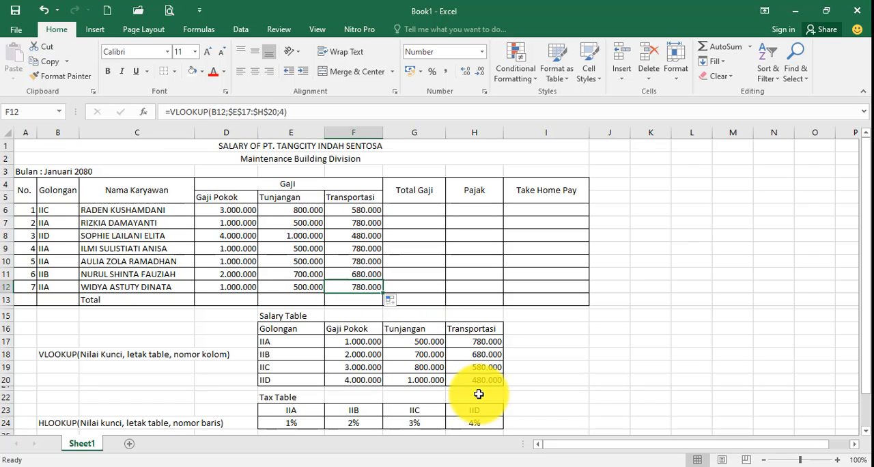
left_click(490, 342)
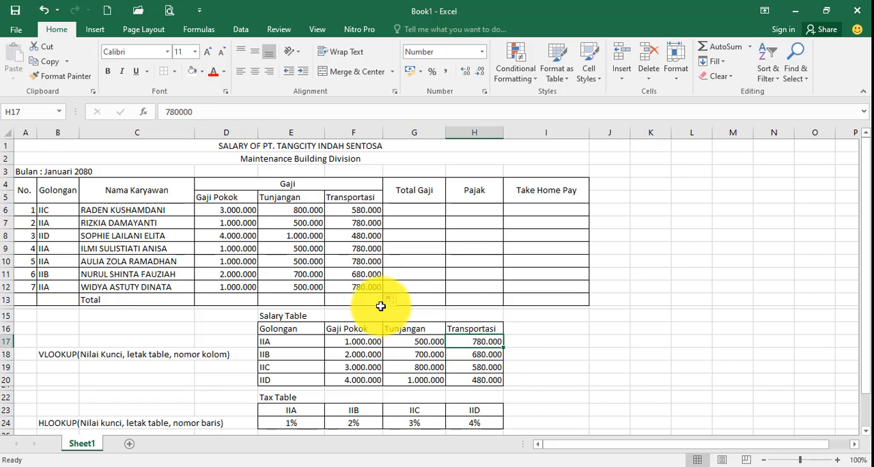
left_click(365, 283)
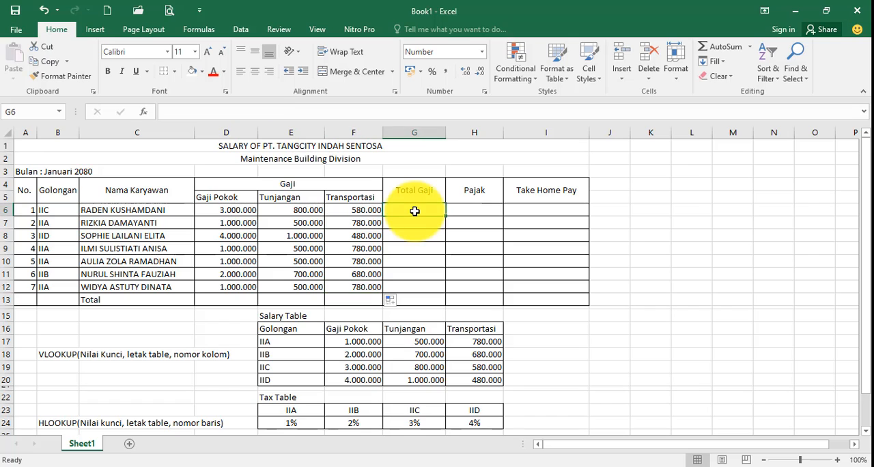
Enter the formula =SUM(D6:F6) in G6 for the first employee's Total Gaji
left_click_drag(413, 211, 413, 290)
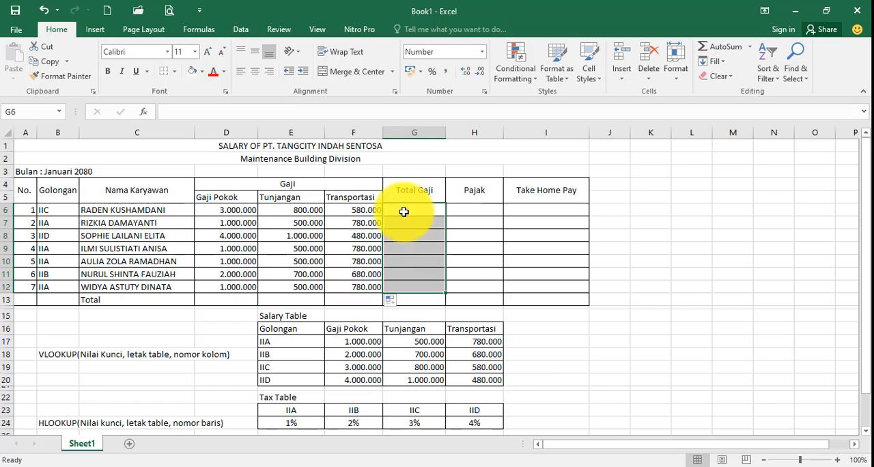
left_click_drag(229, 208, 336, 215)
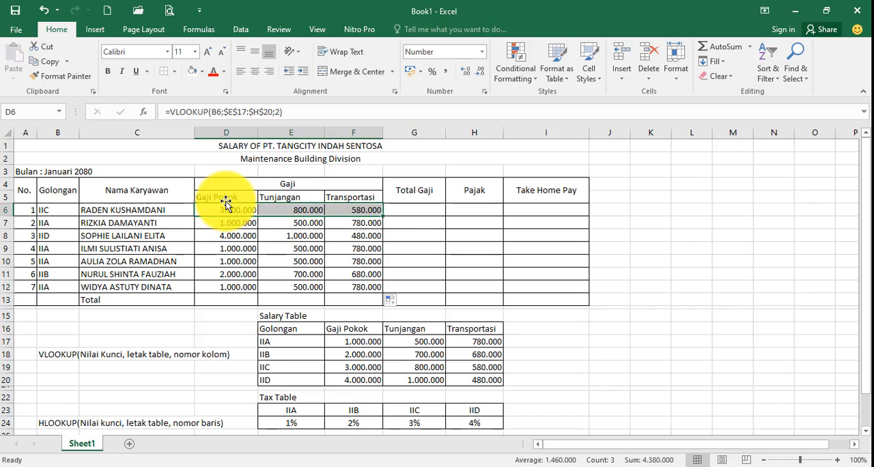
left_click(407, 210)
type("=")
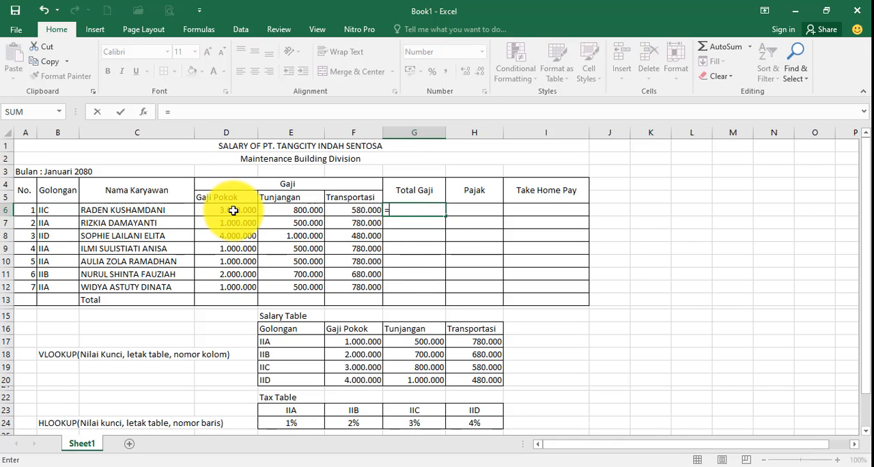
type("sum")
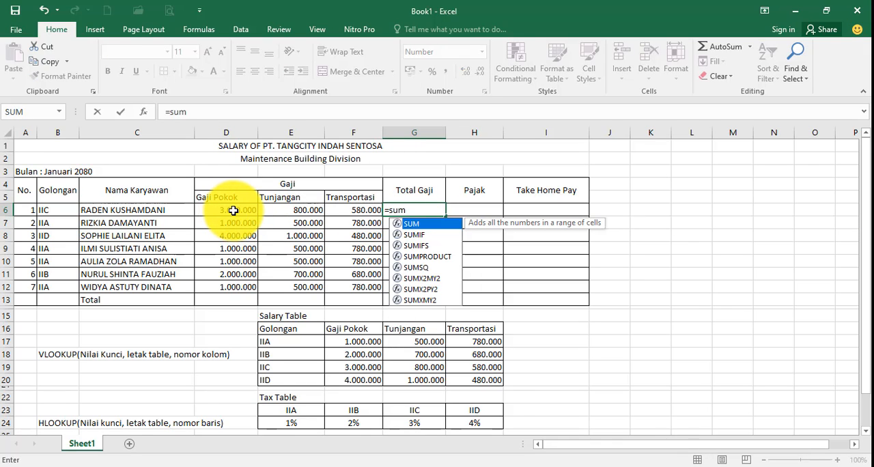
type("(")
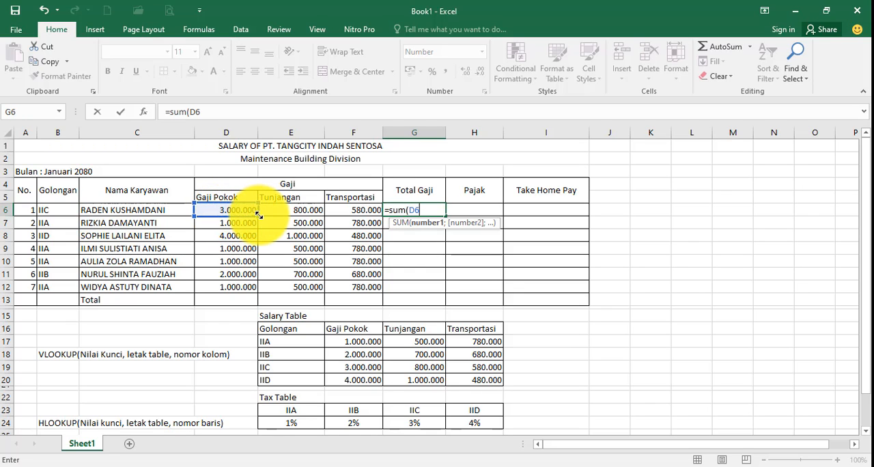
left_click_drag(258, 214, 360, 211)
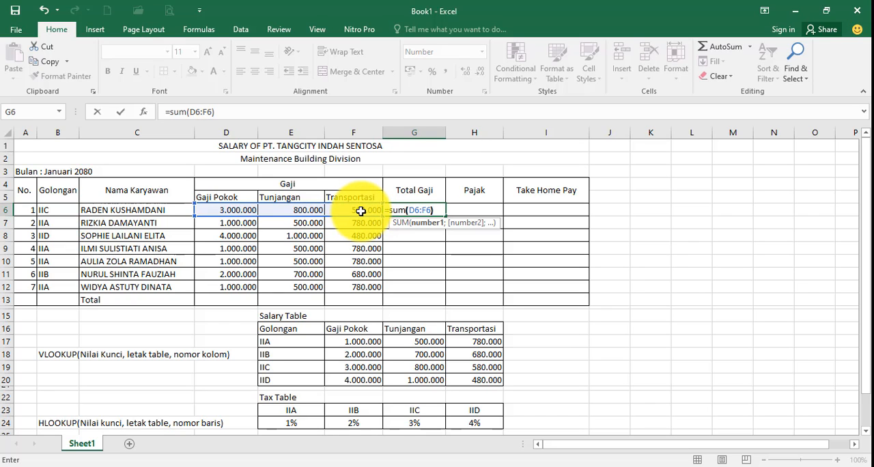
key("Return")
Fill the Total Gaji formula from G6 down to G12 for the remaining employees
left_click(418, 210)
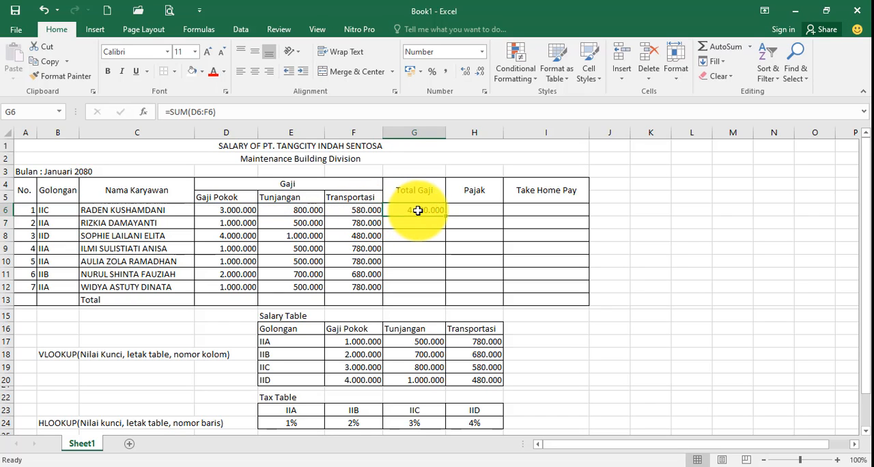
left_click_drag(446, 216, 447, 289)
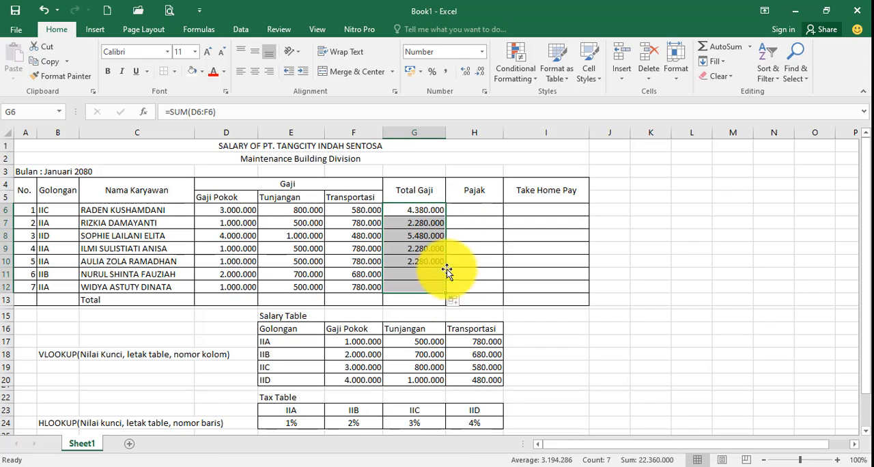
left_click(466, 235)
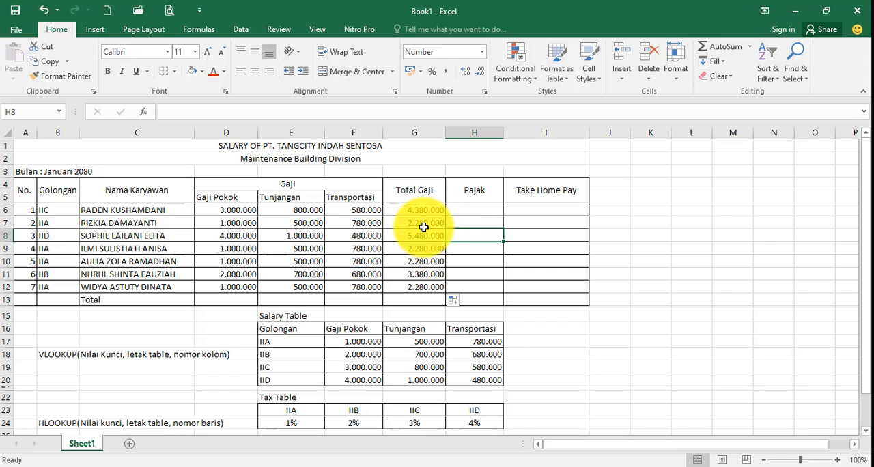
Change the Tax Table heading in E22 to "Tax Table/ Pajak"
left_click(477, 212)
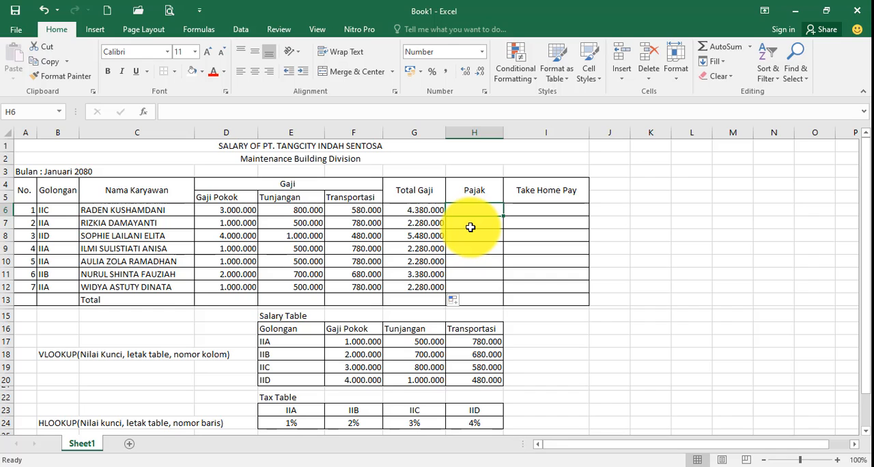
scroll(471, 226, "down", 2)
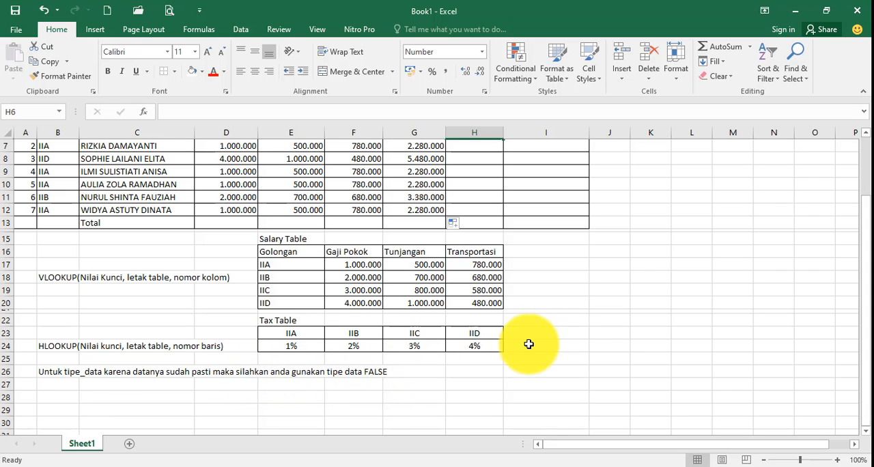
scroll(533, 344, "up", 2)
scroll(533, 344, "up", 1)
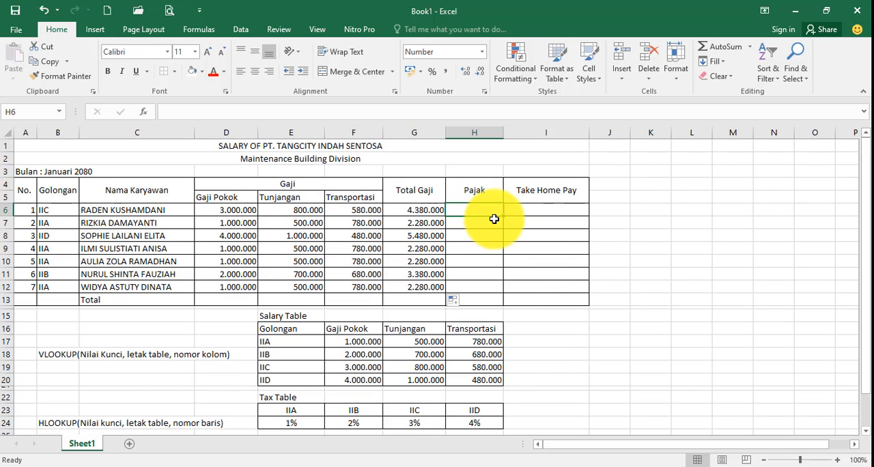
scroll(479, 217, "down", 1)
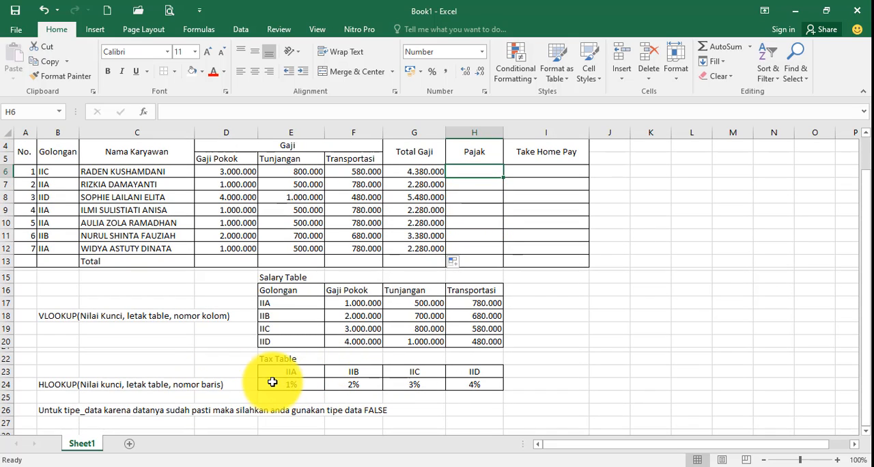
left_click(275, 360)
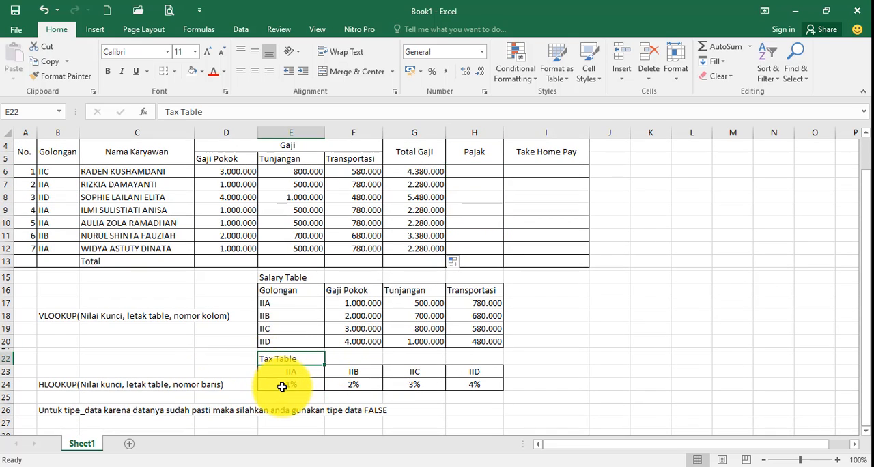
left_click(226, 113)
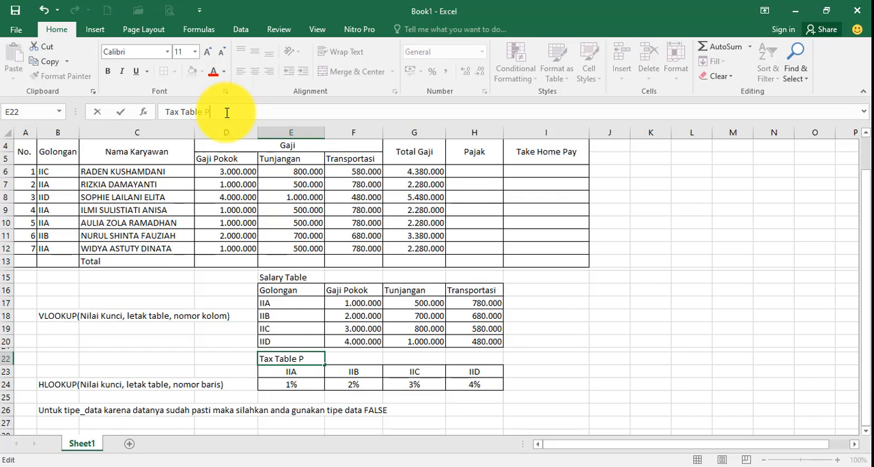
type("Pajak")
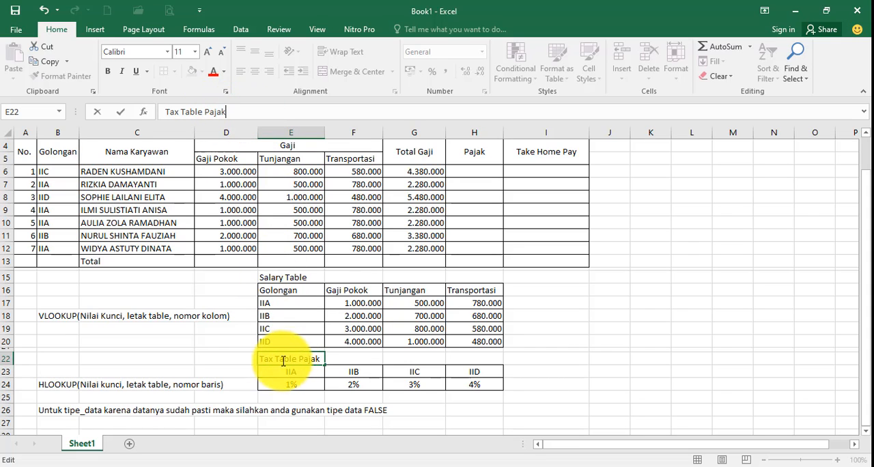
key("ctrl+Return")
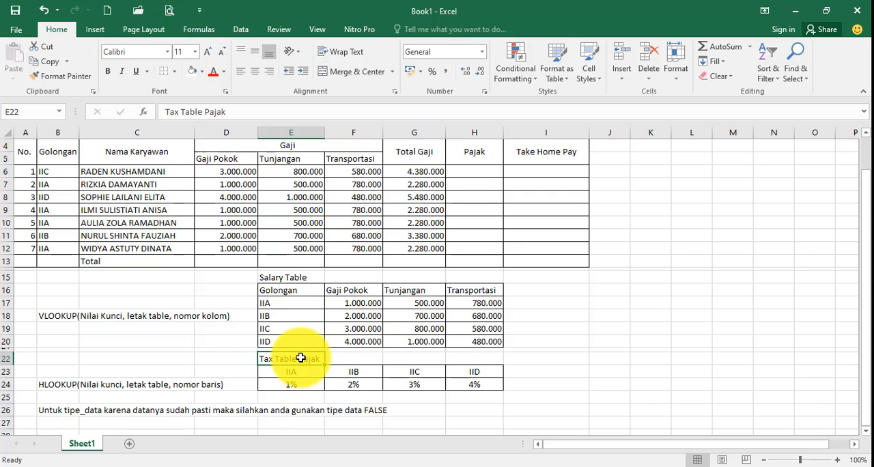
left_click(202, 112)
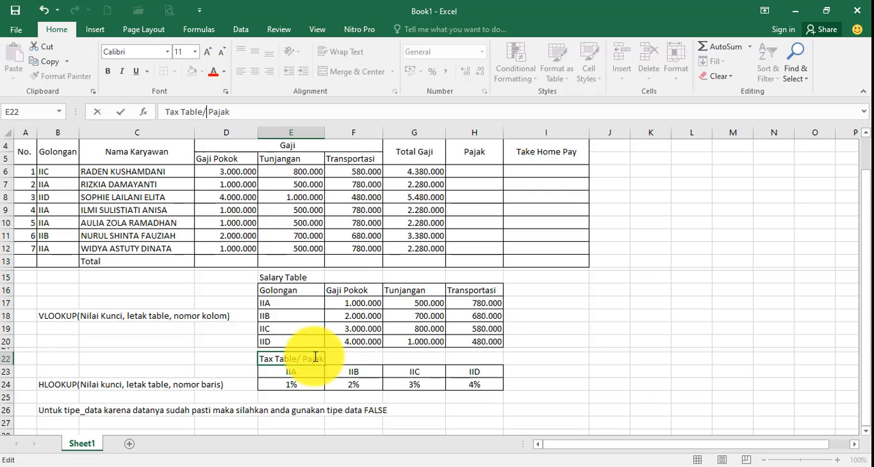
left_click(610, 396)
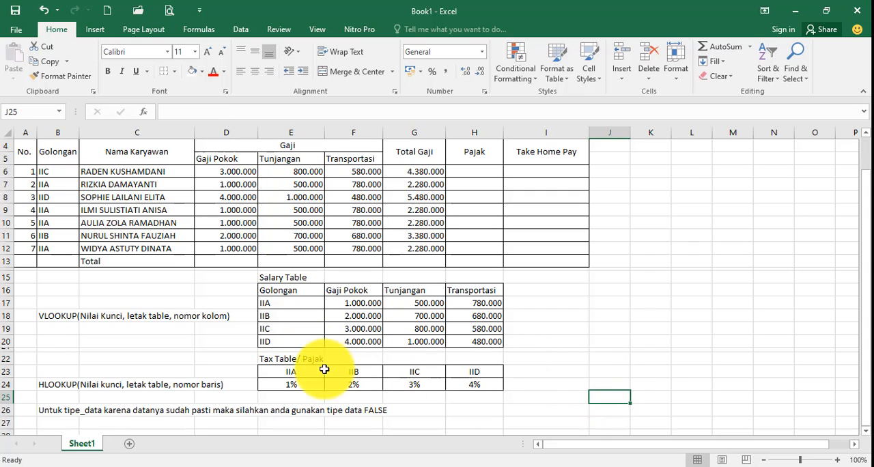
Enter the formula =HLOOKUP(B6;E23:H24;2;FALSE)*D6 in H6 for the first employee's Pajak
left_click_drag(289, 384, 509, 383)
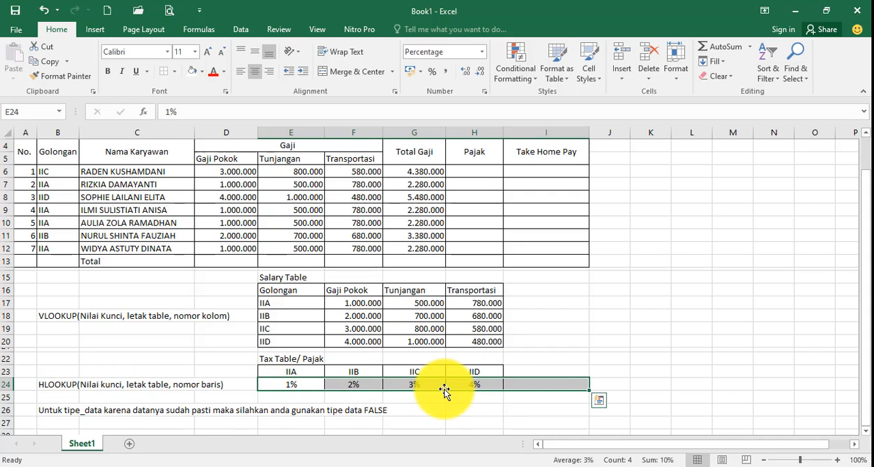
left_click(466, 173)
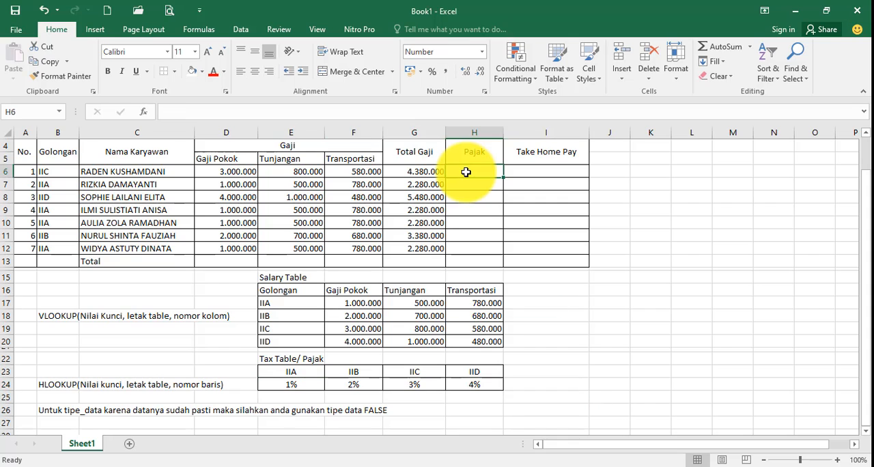
type("=hl")
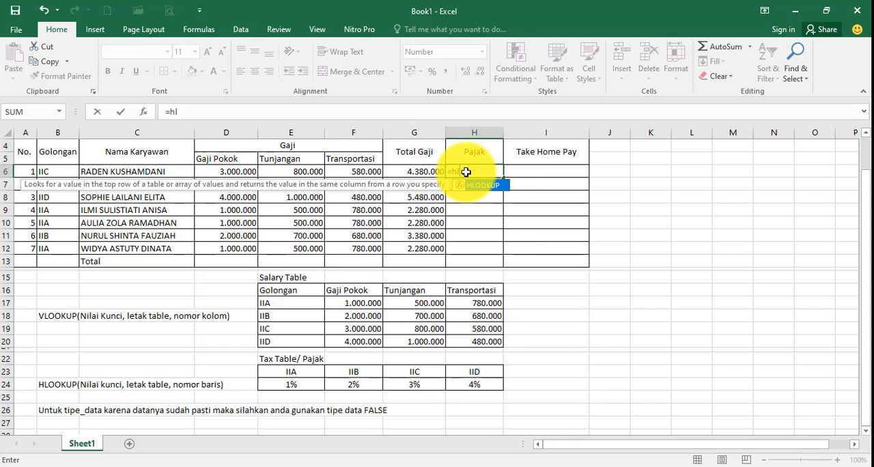
double_click(483, 188)
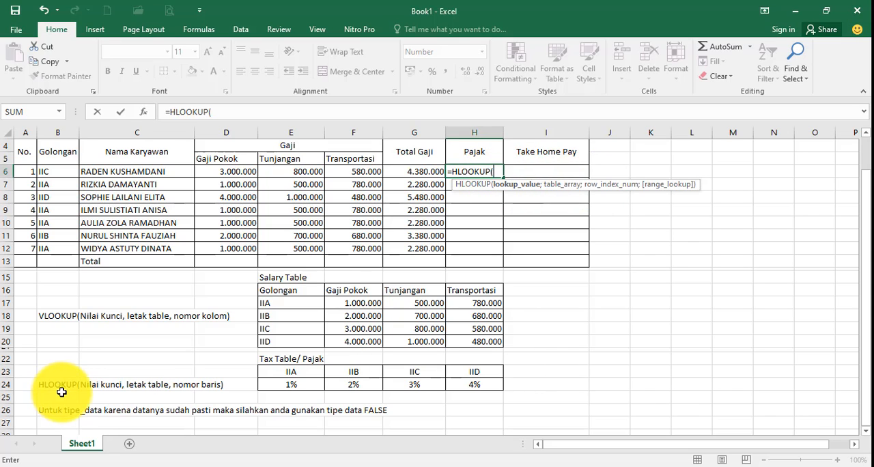
left_click(58, 171)
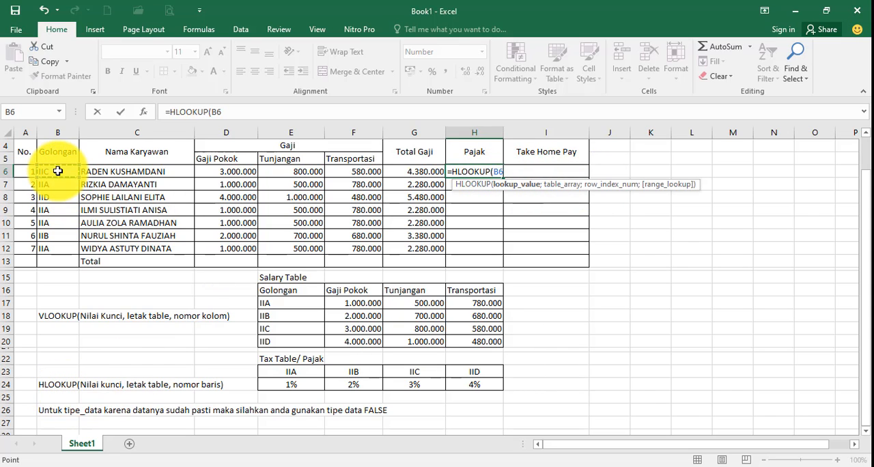
type(";")
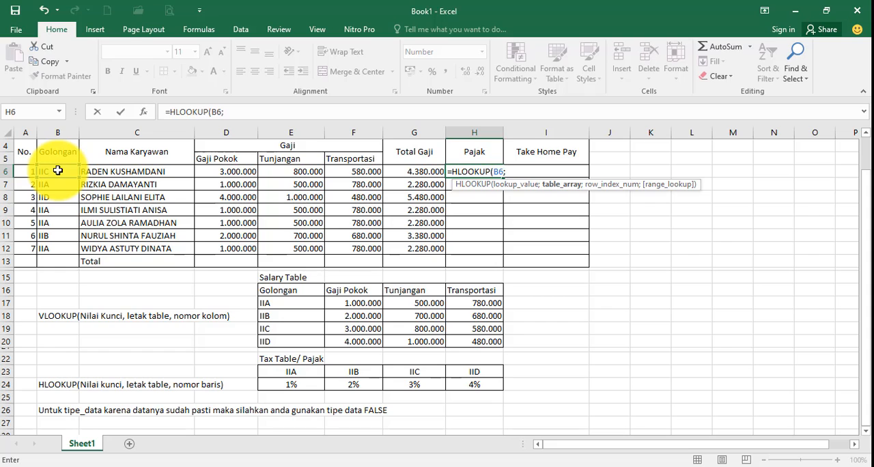
left_click(287, 371)
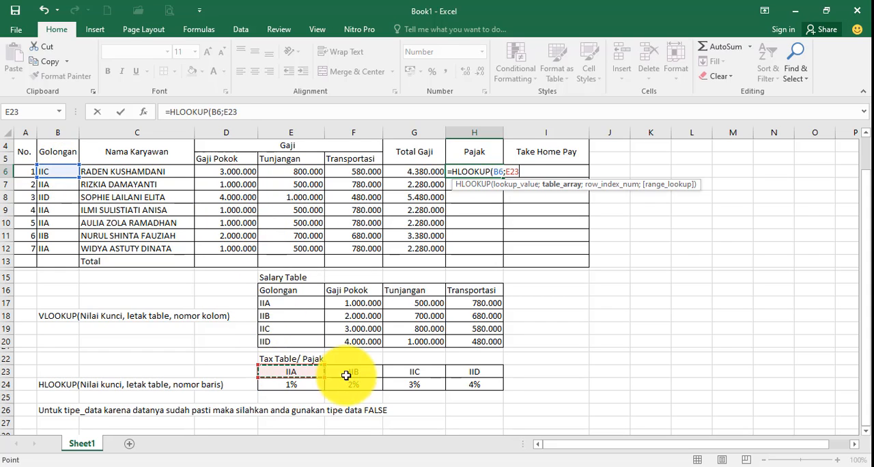
left_click_drag(346, 375, 464, 384)
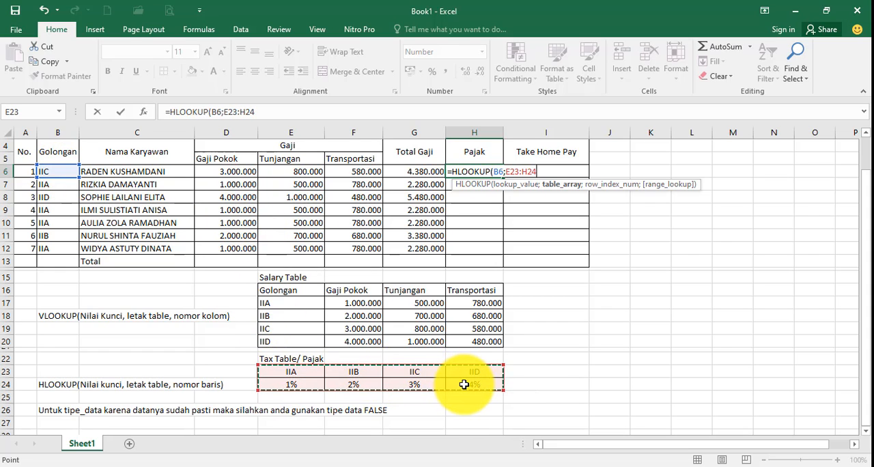
type(";2")
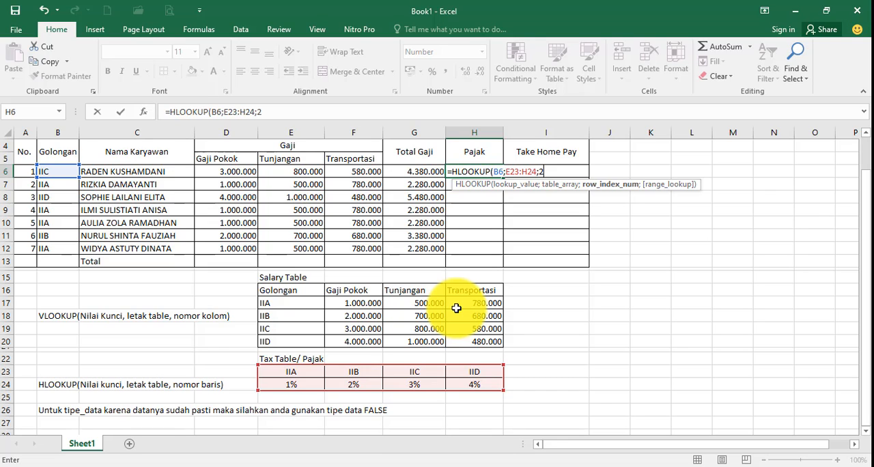
type(";")
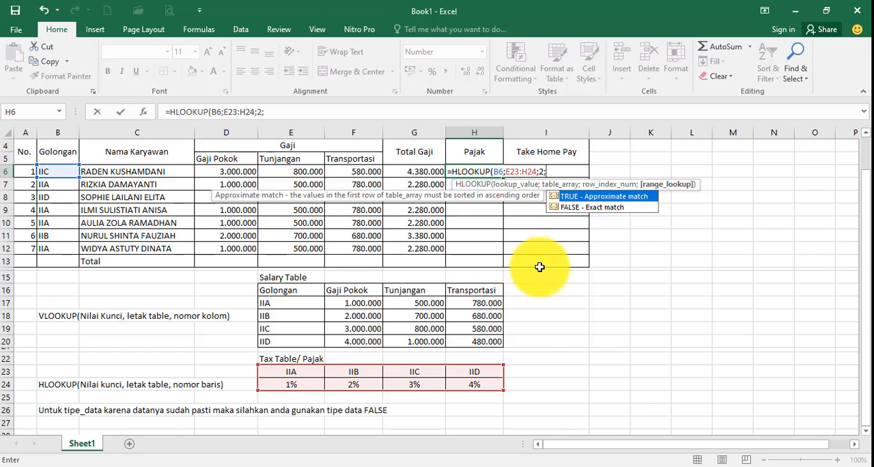
double_click(568, 208)
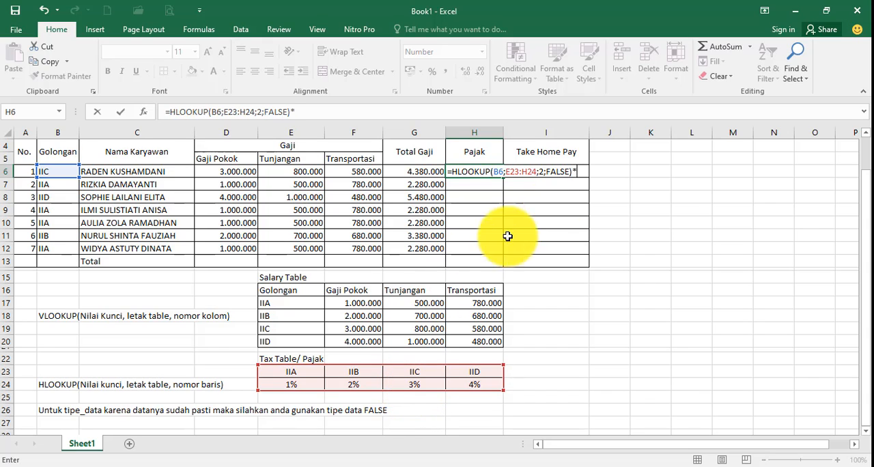
left_click(243, 172)
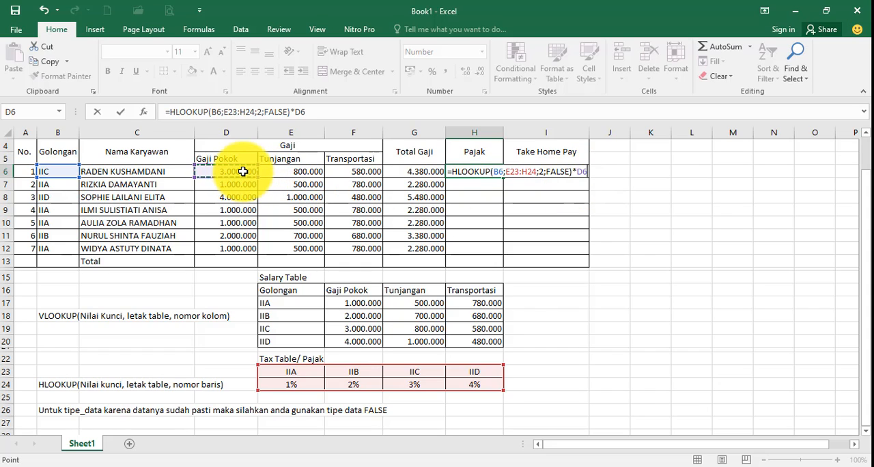
key("Return")
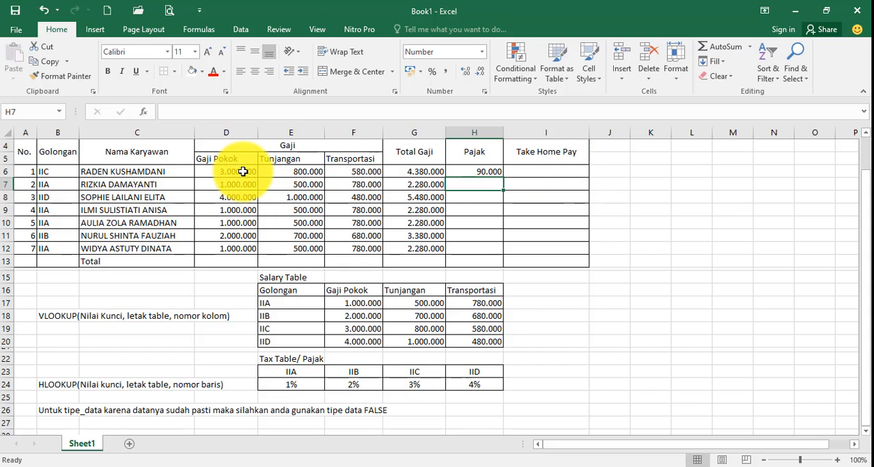
Make the tax table range in the H6 Pajak formula absolute as $E$23:$H$24
left_click(465, 174)
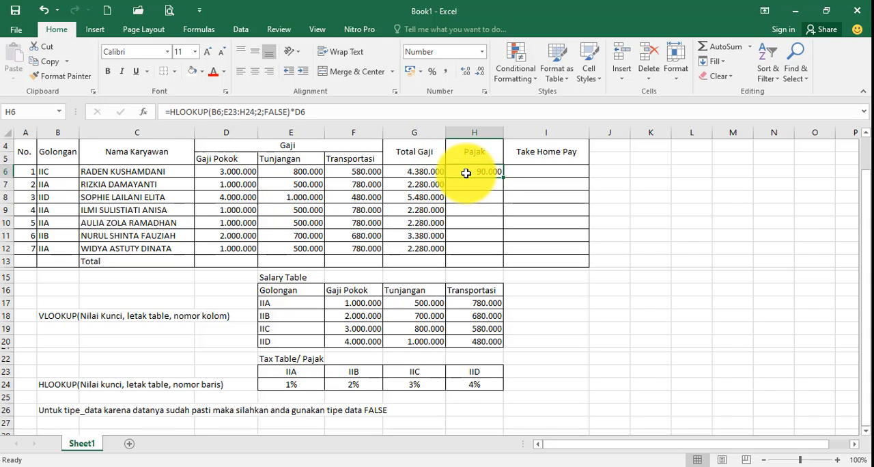
left_click(227, 110)
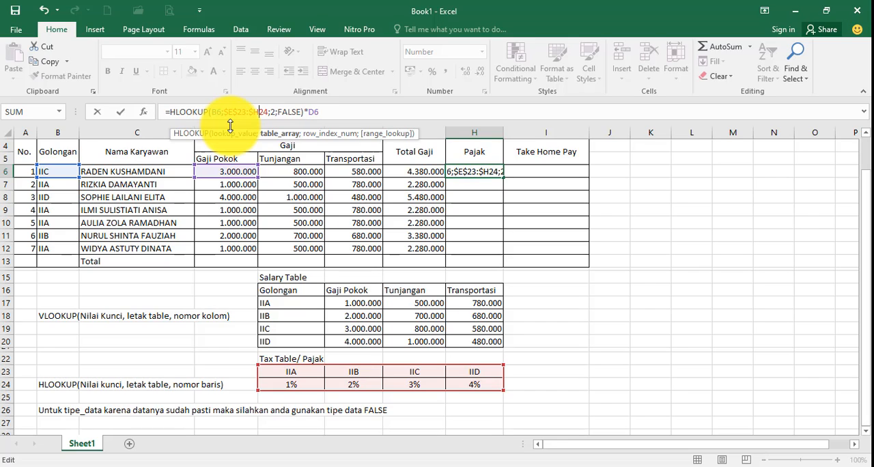
key("Return")
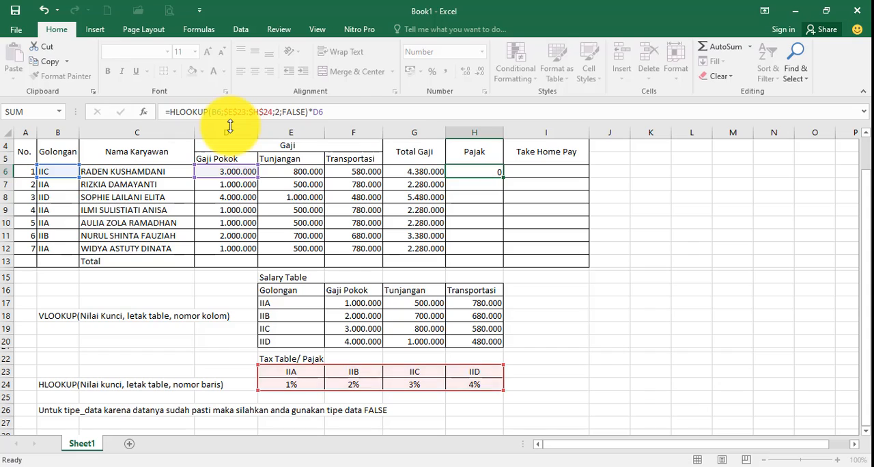
Fill the Pajak formula from H6 down to H12 for the remaining employees
left_click(471, 174)
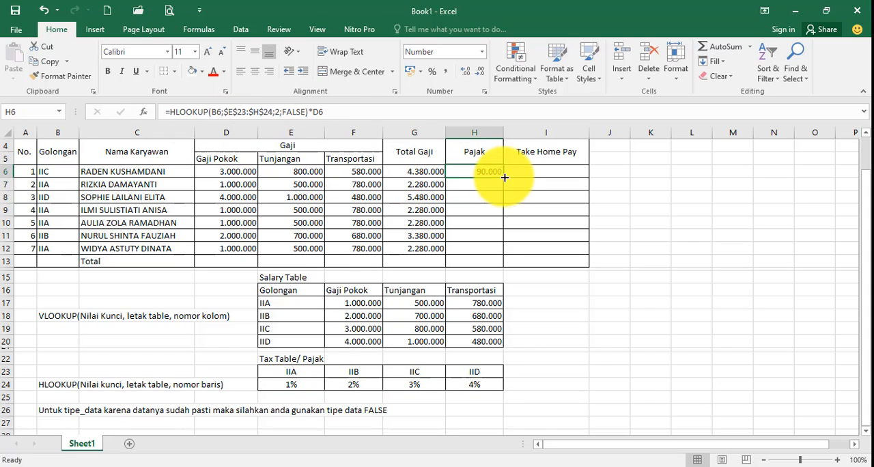
left_click_drag(505, 177, 505, 251)
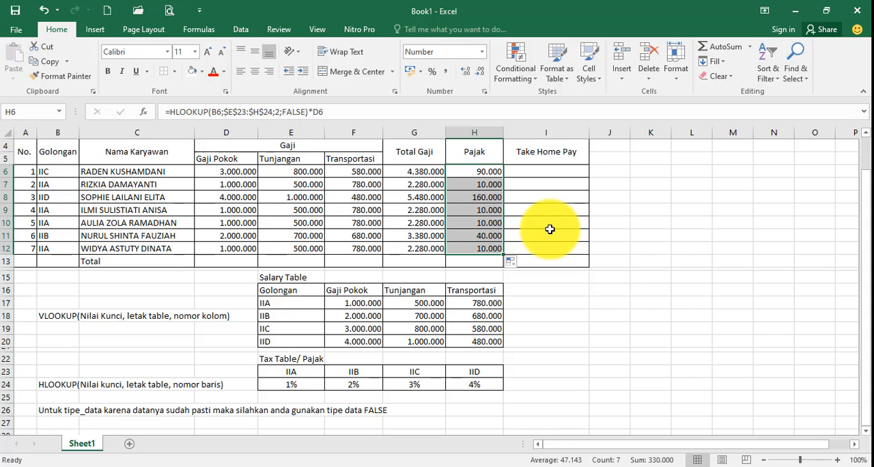
left_click(551, 226)
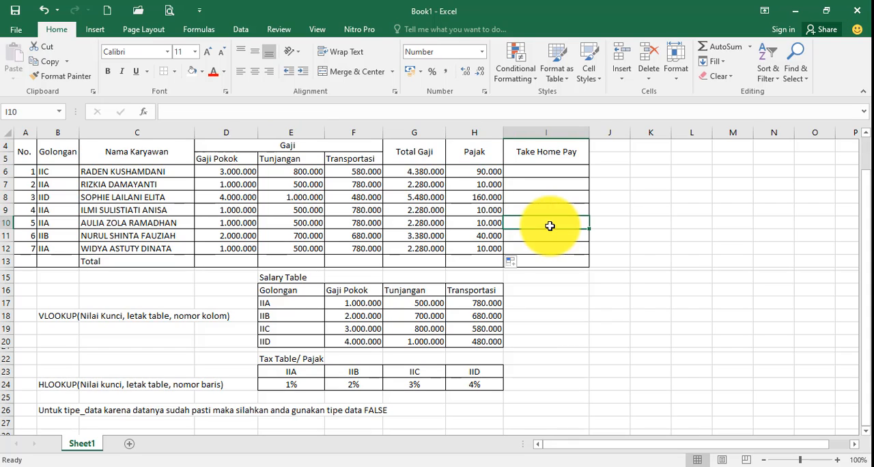
left_click(478, 172)
left_click(481, 197)
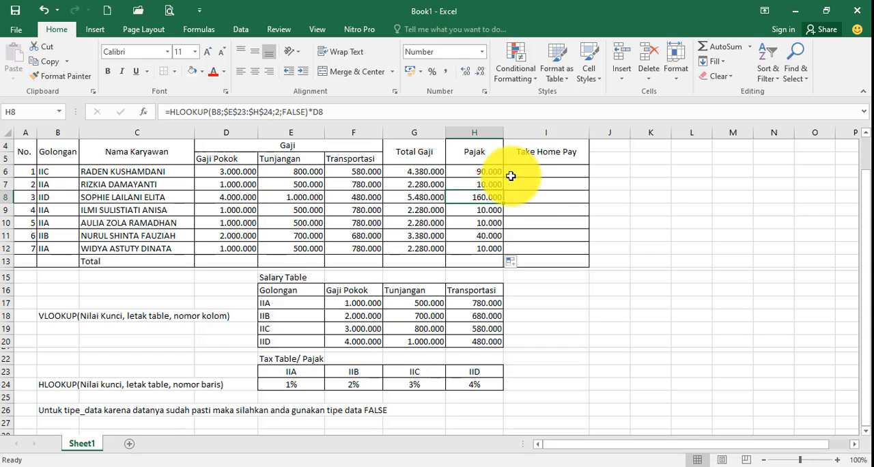
Enter the formula =G6-H6 in I6 for the first employee's Take Home Pay
left_click(561, 171)
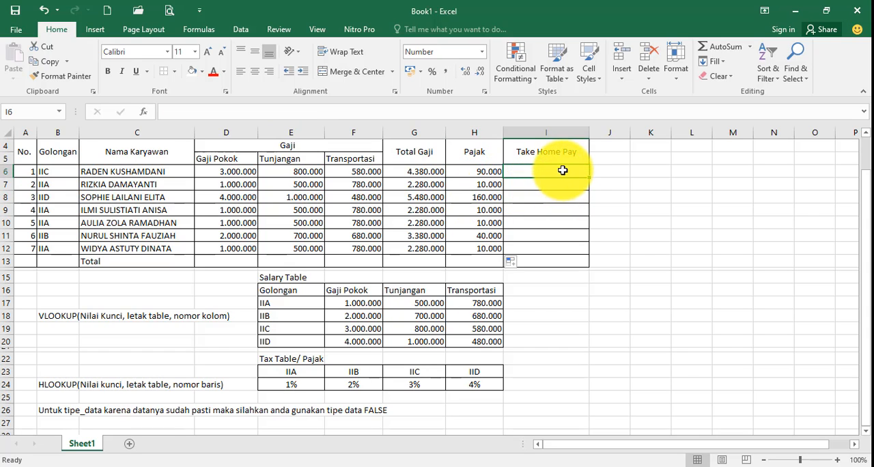
left_click(425, 170)
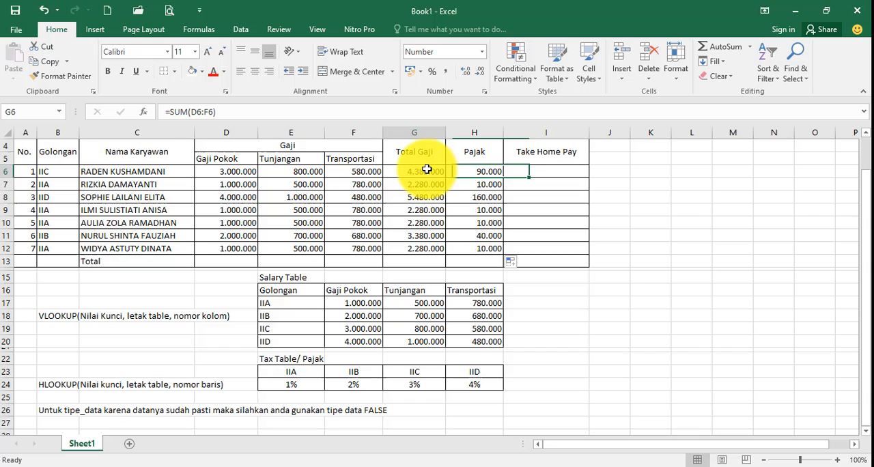
left_click(473, 169)
left_click(522, 170)
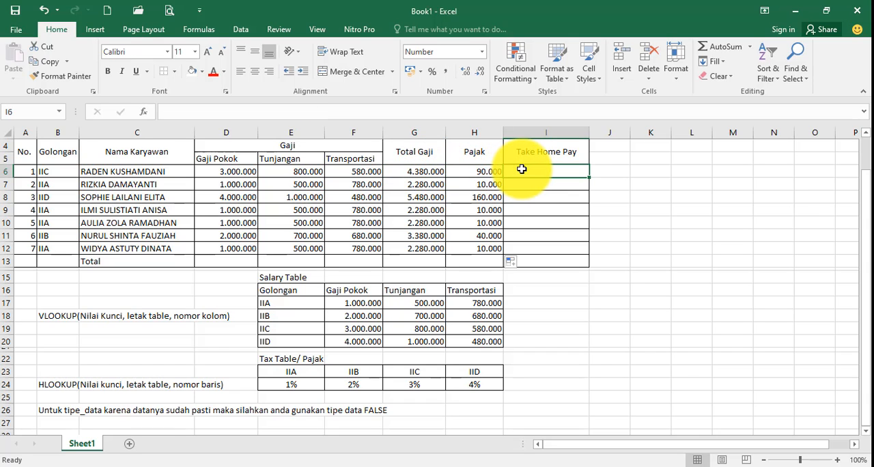
type("=")
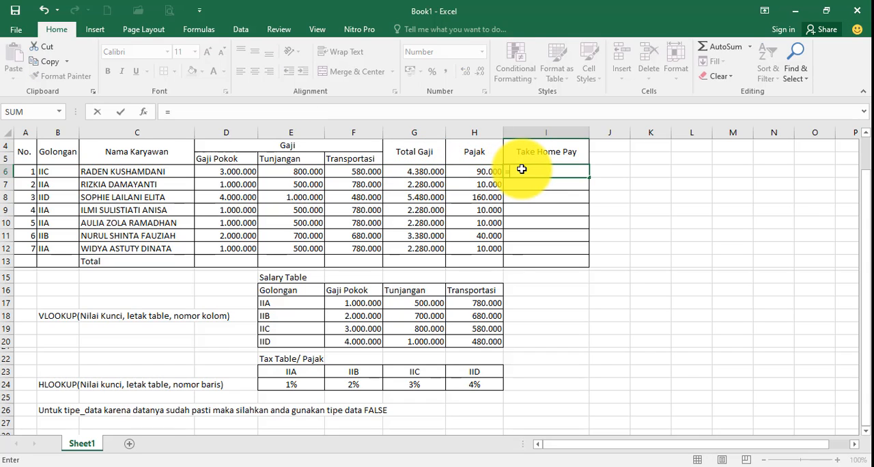
left_click(425, 170)
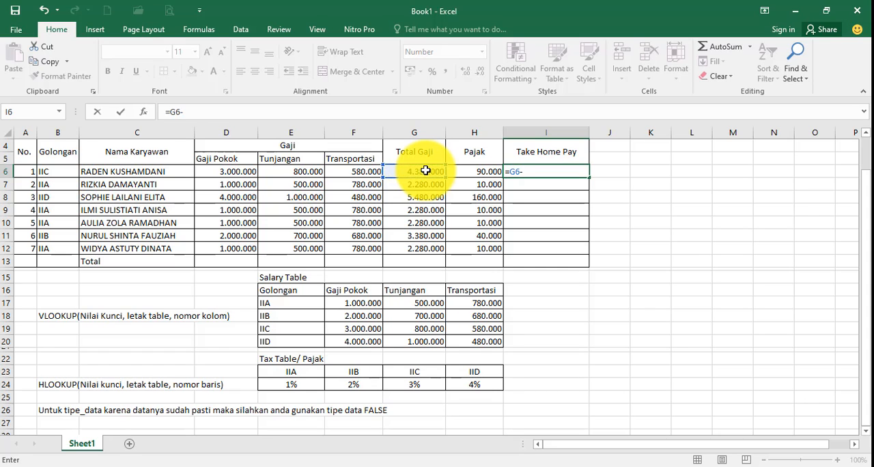
key("Return")
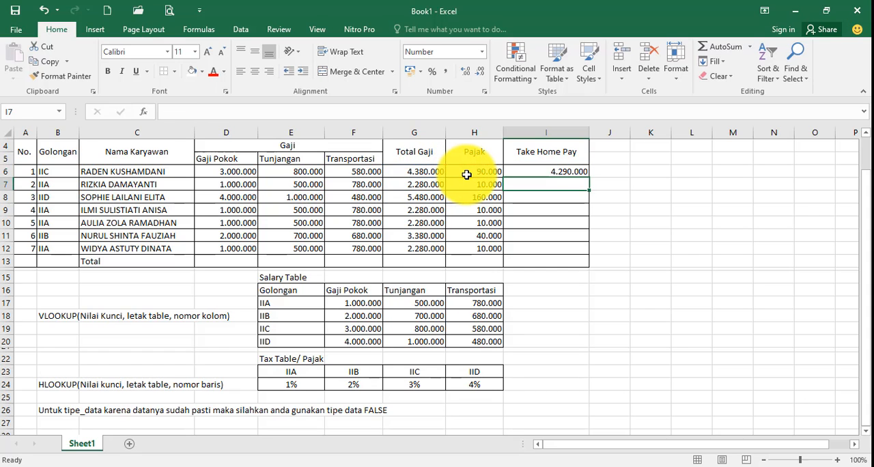
Fill the Take Home Pay formula from I6 down to I12 for the remaining employees
left_click(558, 171)
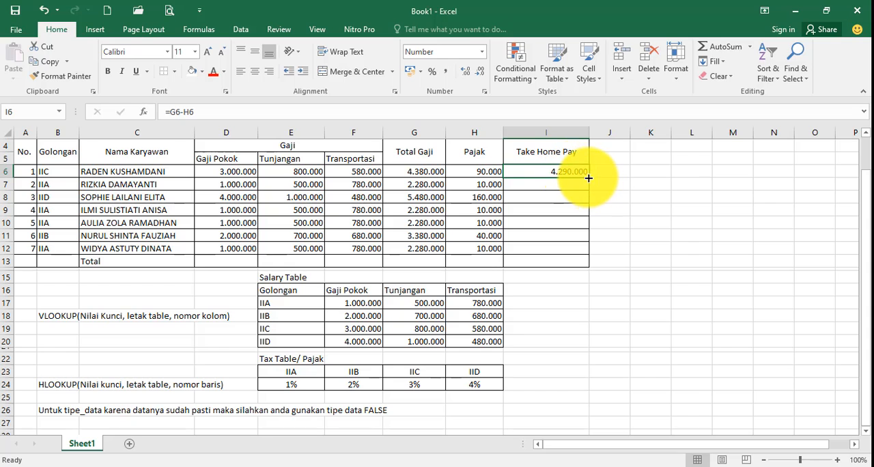
left_click_drag(588, 177, 576, 256)
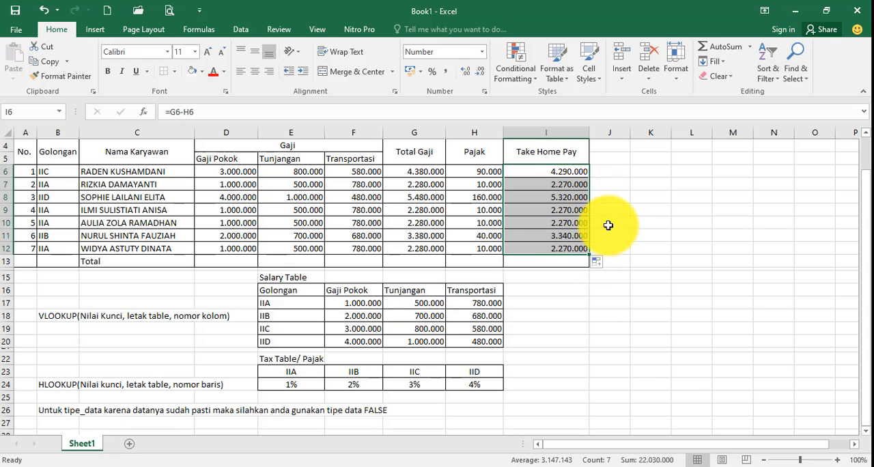
left_click(569, 276)
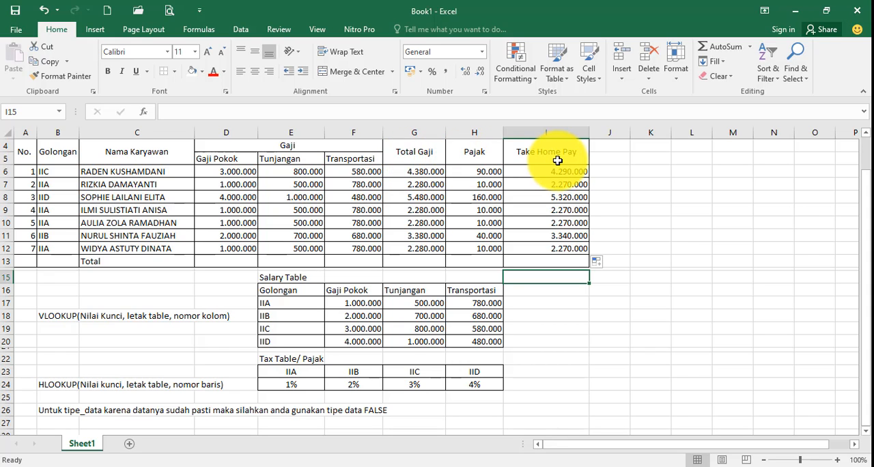
Shade the Total row from C13 to I13 with the standard yellow fill
scroll(551, 229, "up", 1)
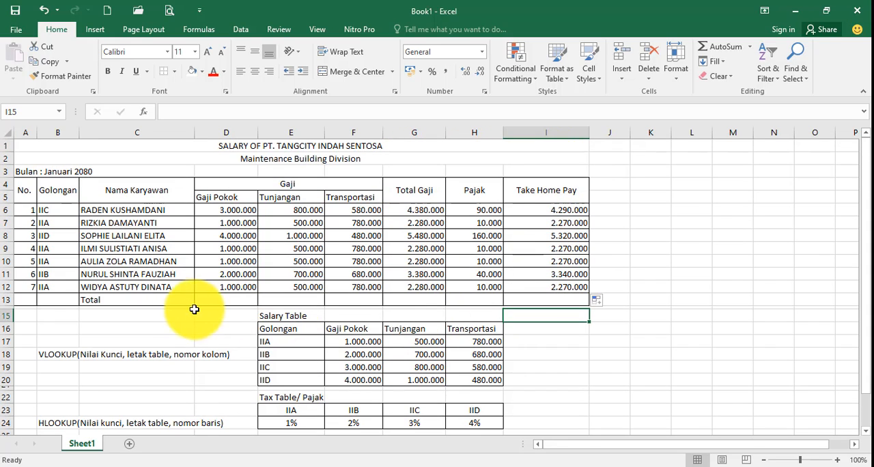
left_click_drag(170, 301, 513, 296)
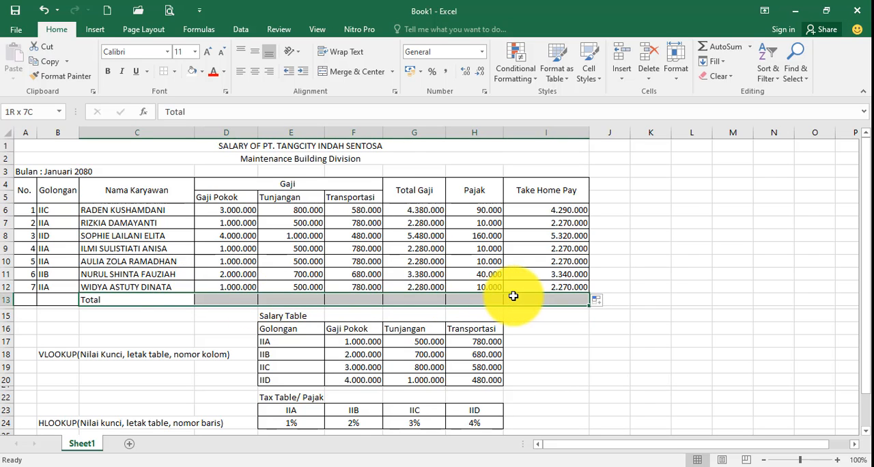
left_click(204, 72)
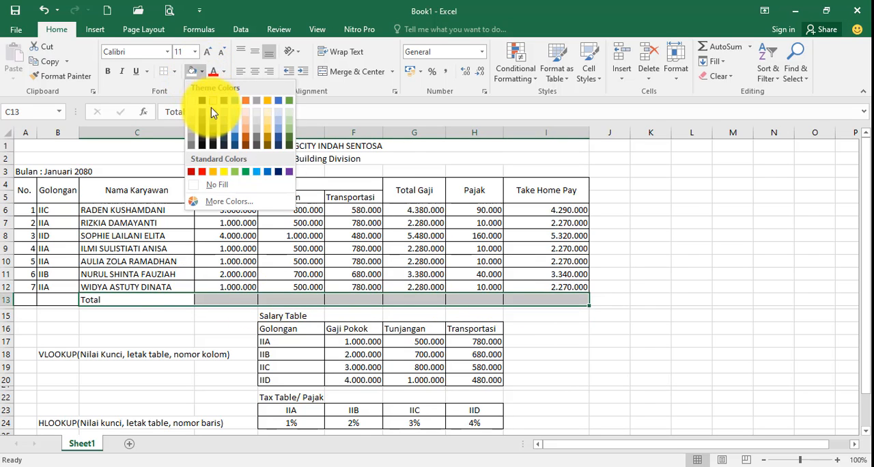
left_click(223, 168)
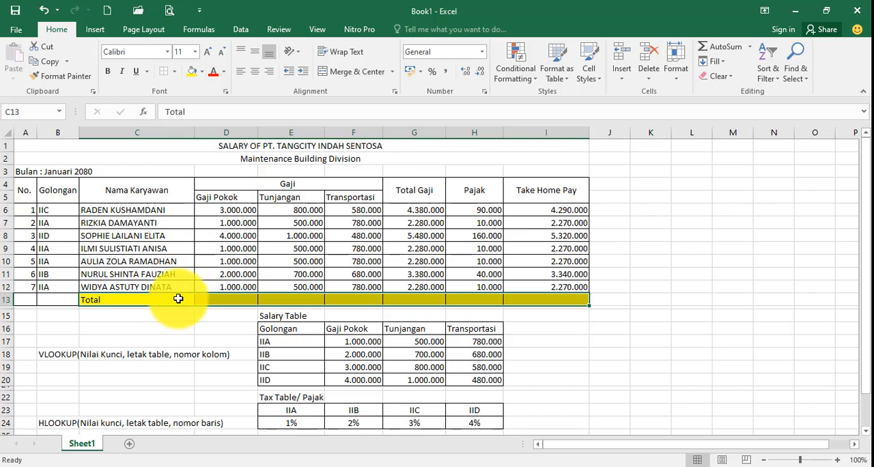
Enter the formula =SUM(D6:D12) in D13 to total the Gaji Pokok column
left_click(222, 299)
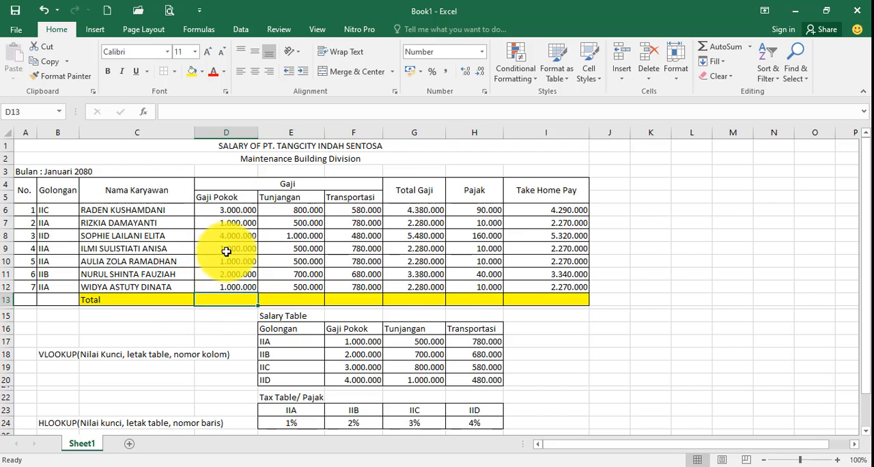
left_click(229, 212)
left_click(236, 296)
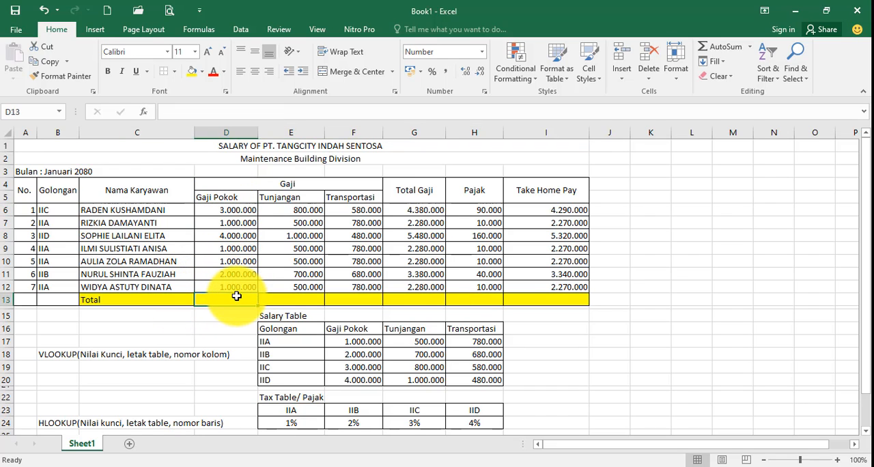
type("=sum")
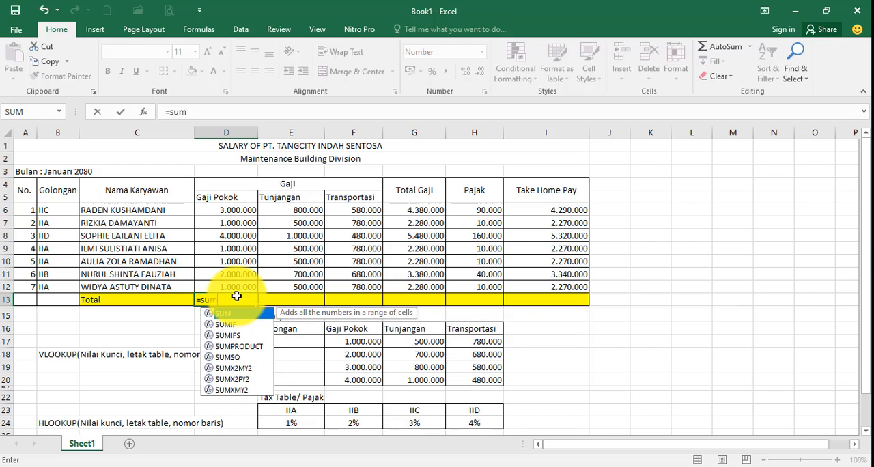
type("(")
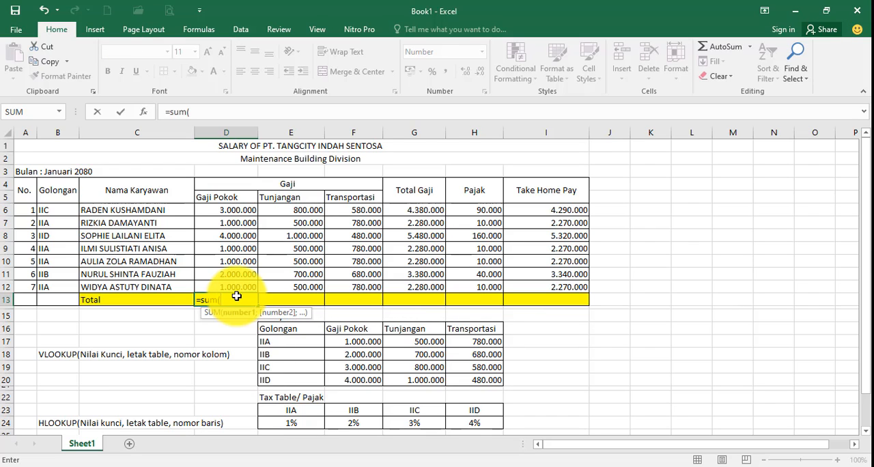
left_click(228, 211)
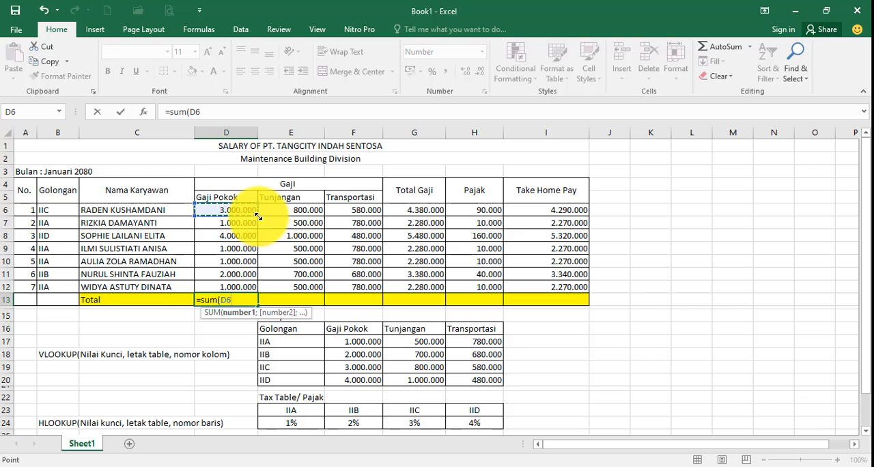
left_click_drag(257, 216, 254, 288)
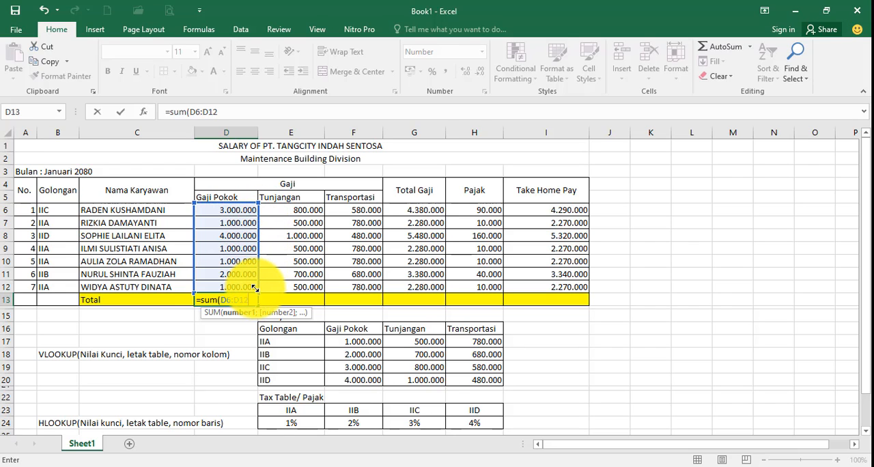
type(")")
key("Return")
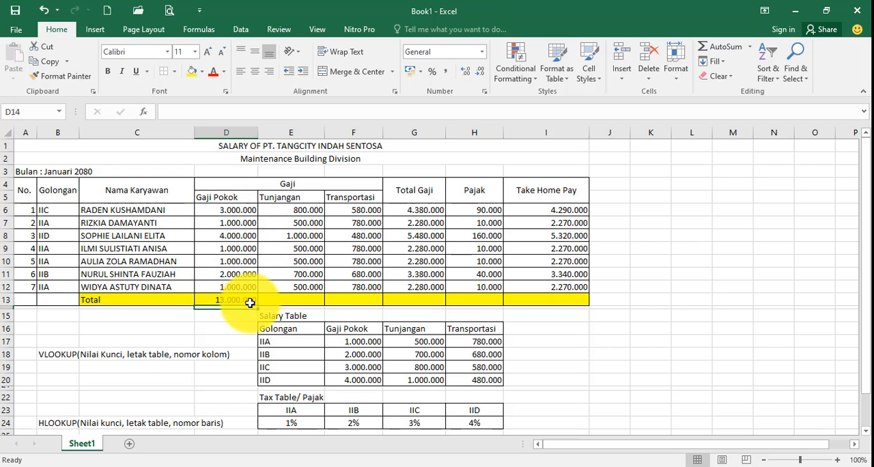
Fill the Gaji Pokok total formula from D13 across to I13 for the other columns
left_click(247, 301)
left_click_drag(258, 305, 580, 309)
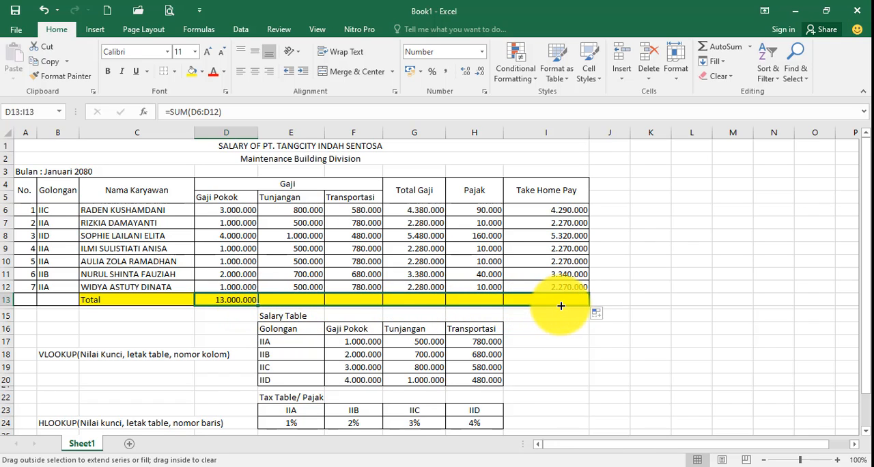
left_click(592, 365)
Make the Total row from C13 to I13 bold
left_click_drag(139, 299, 513, 299)
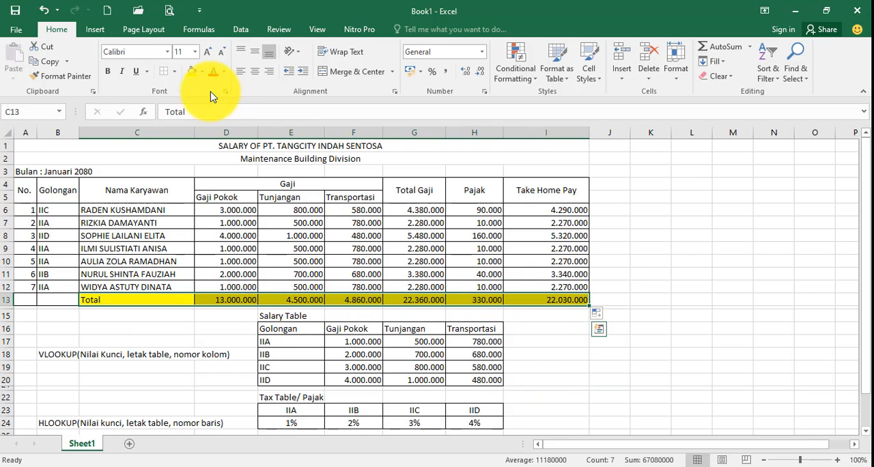
left_click(108, 71)
left_click(575, 398)
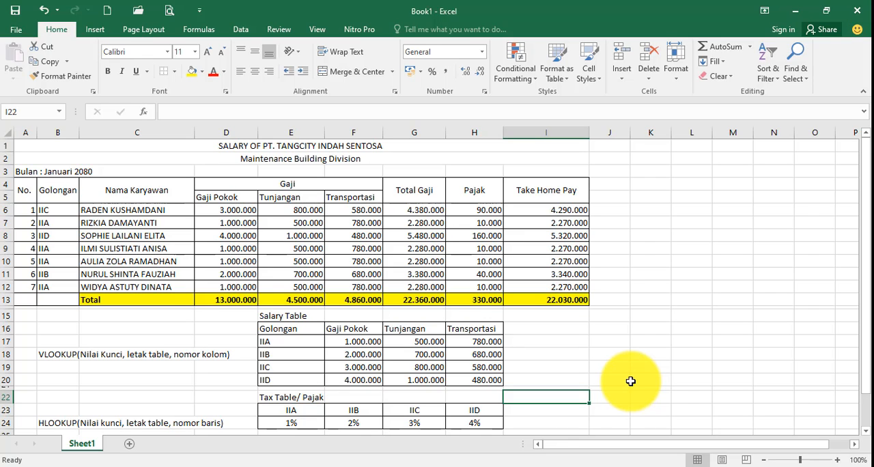
Examine how the Gaji columns relate to the Salary Table and the Pajak column to the Tax Table
left_click(244, 199)
left_click_drag(245, 200, 337, 205)
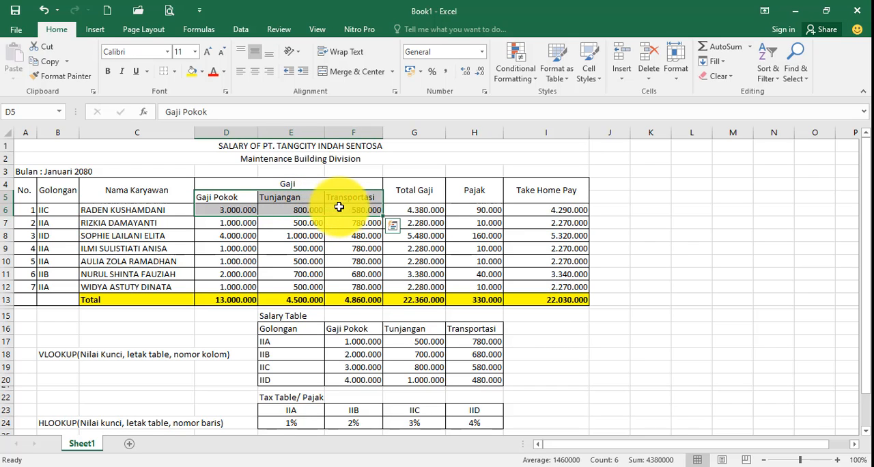
left_click(282, 330)
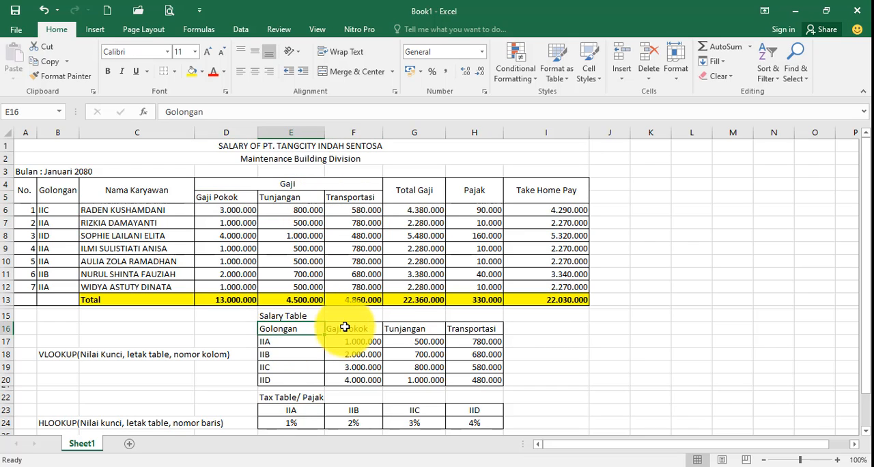
left_click_drag(345, 331, 474, 384)
left_click(478, 194)
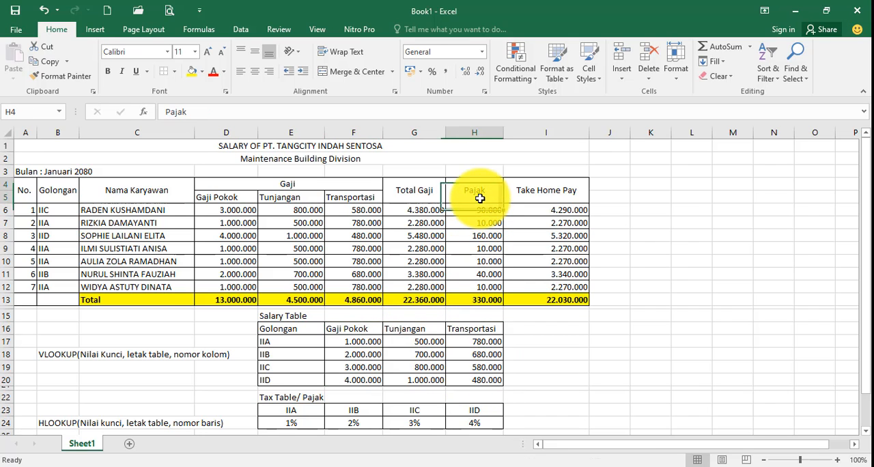
left_click(300, 424)
left_click_drag(336, 425, 541, 425)
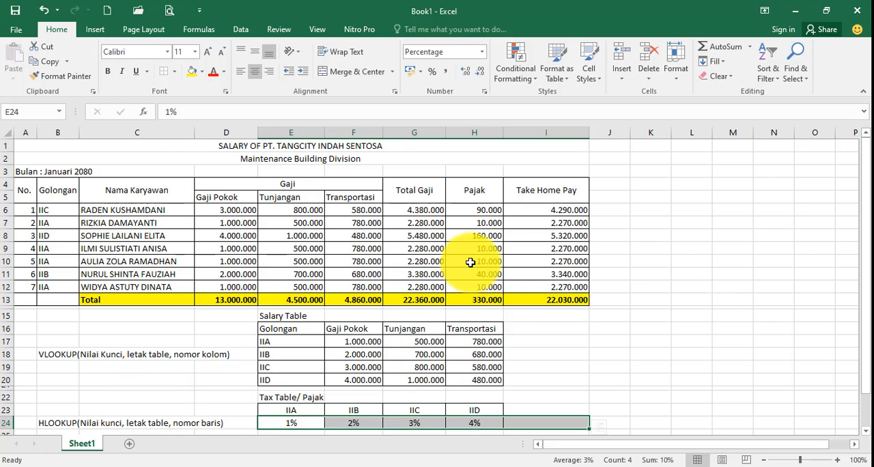
left_click_drag(487, 210, 491, 224)
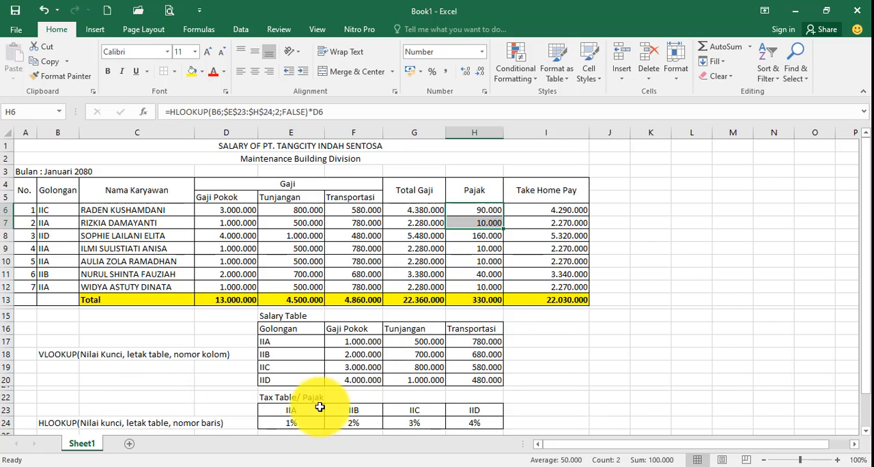
left_click_drag(321, 409, 494, 422)
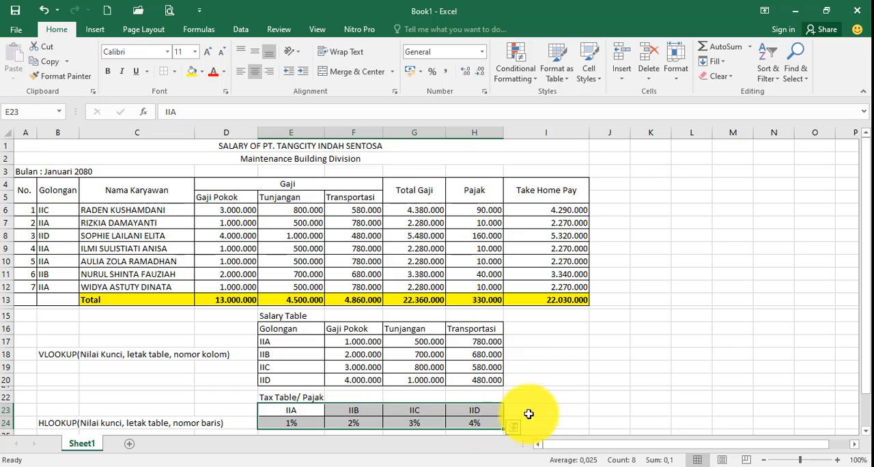